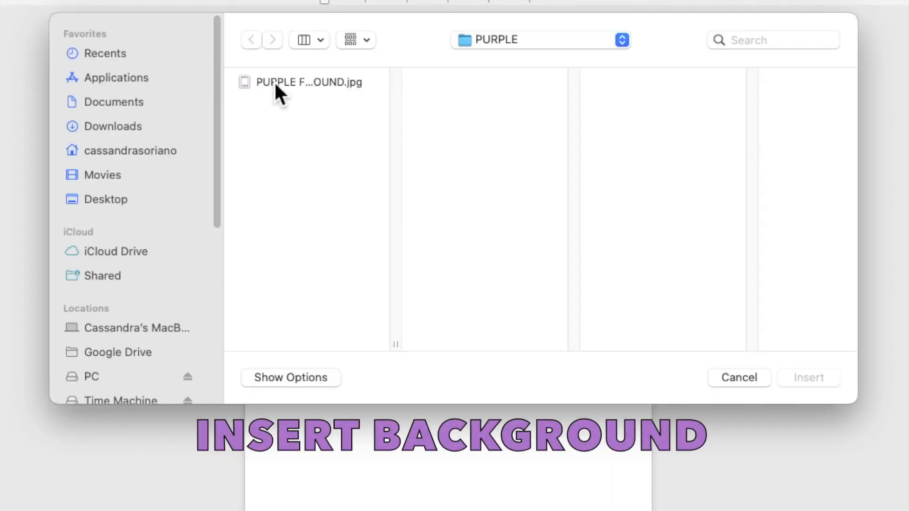
# Insert PURPLE FLOWERS BACKGROUND.jpg onto the blank page
pyautogui.click(330, 125)
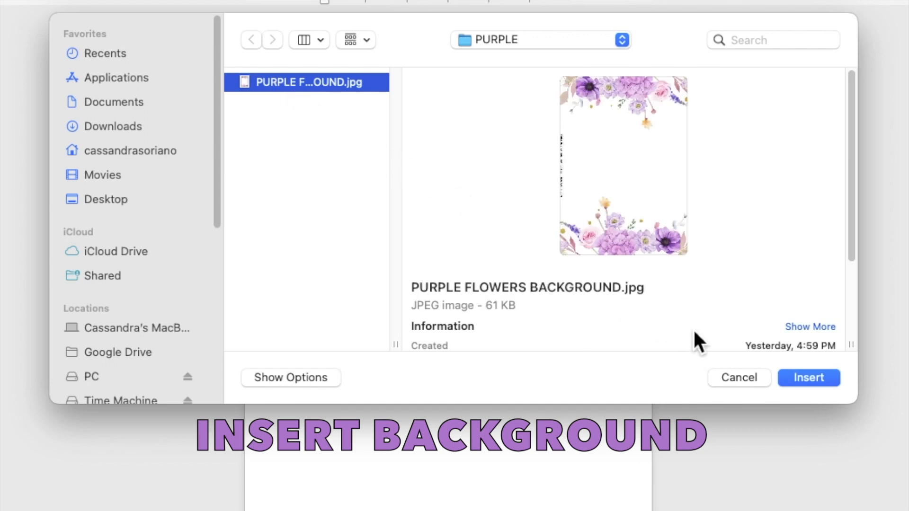
pyautogui.click(809, 377)
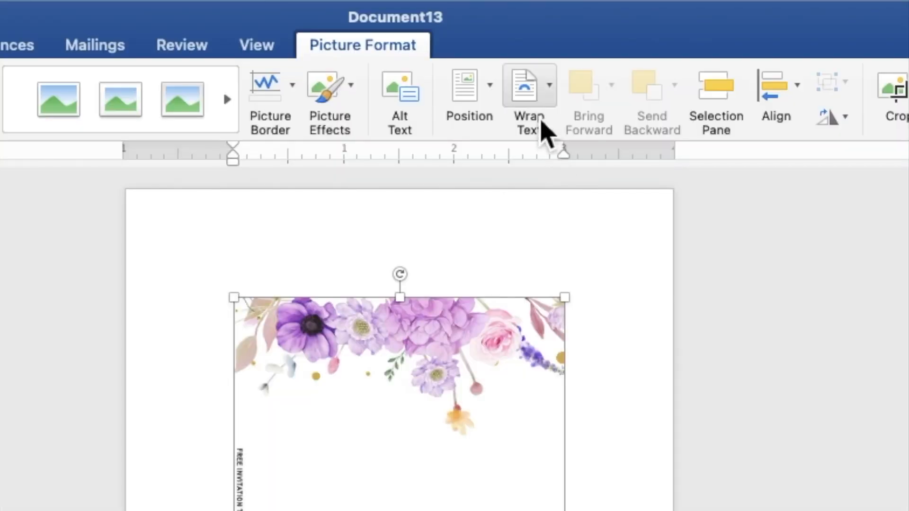
# Set the floral picture behind text and stretch it from the top-left to about 7.22 by 5.16 inches
pyautogui.click(540, 113)
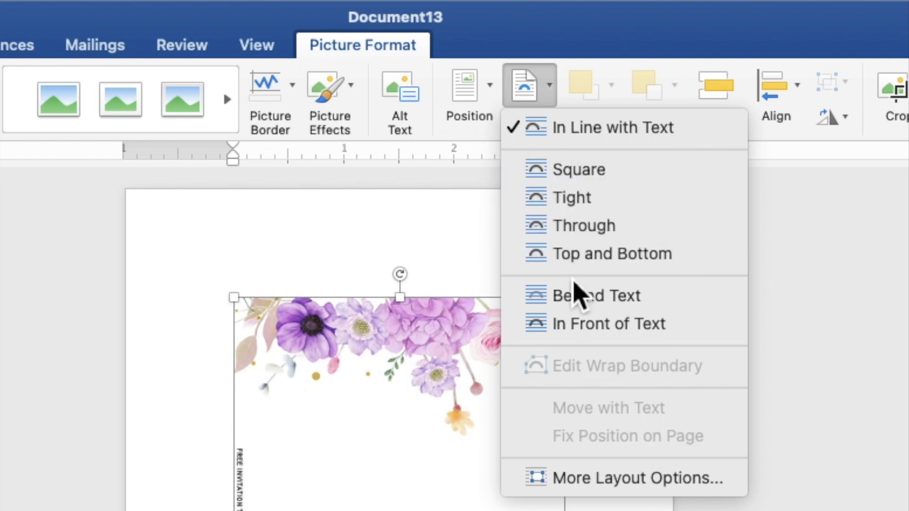
pyautogui.click(577, 298)
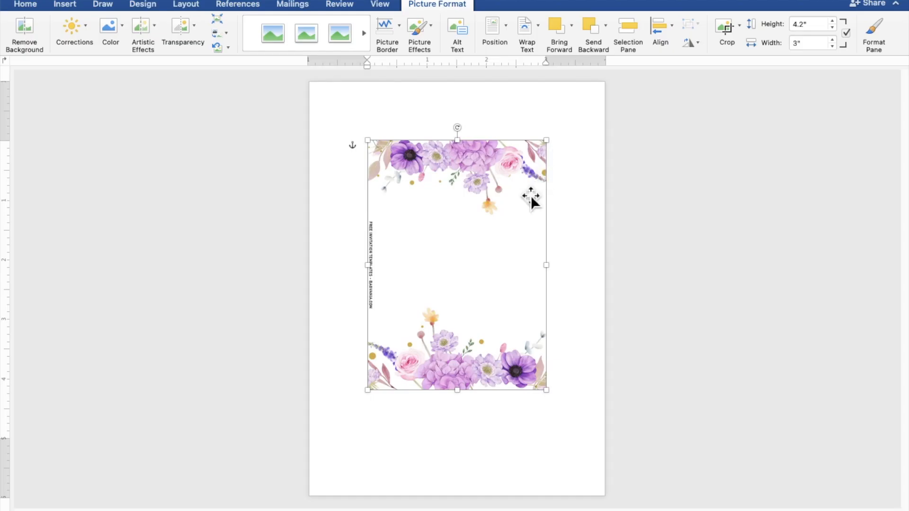
pyautogui.moveTo(531, 195); pyautogui.dragTo(470, 134)
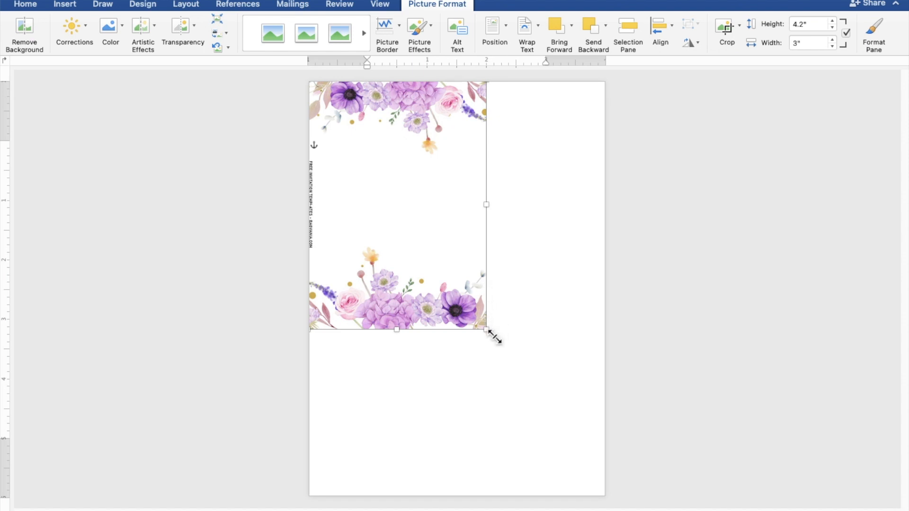
pyautogui.moveTo(490, 333); pyautogui.dragTo(616, 502)
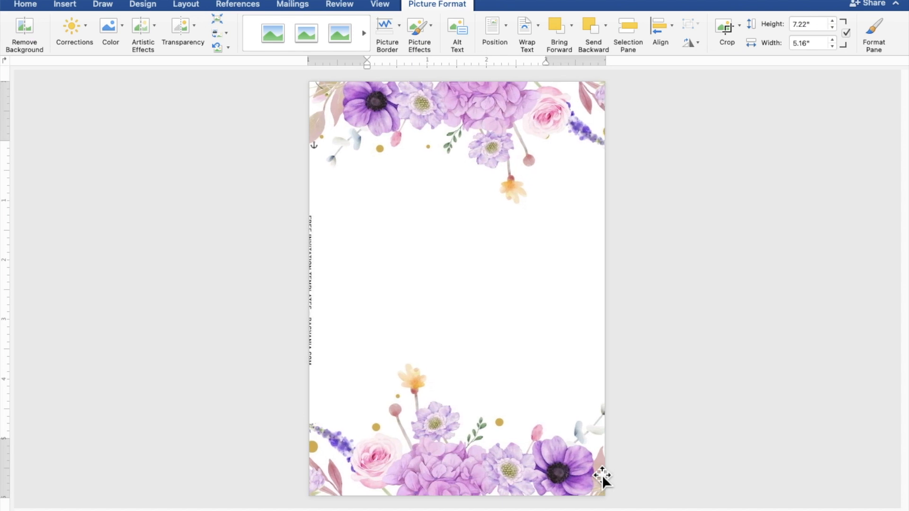
pyautogui.press('Left')
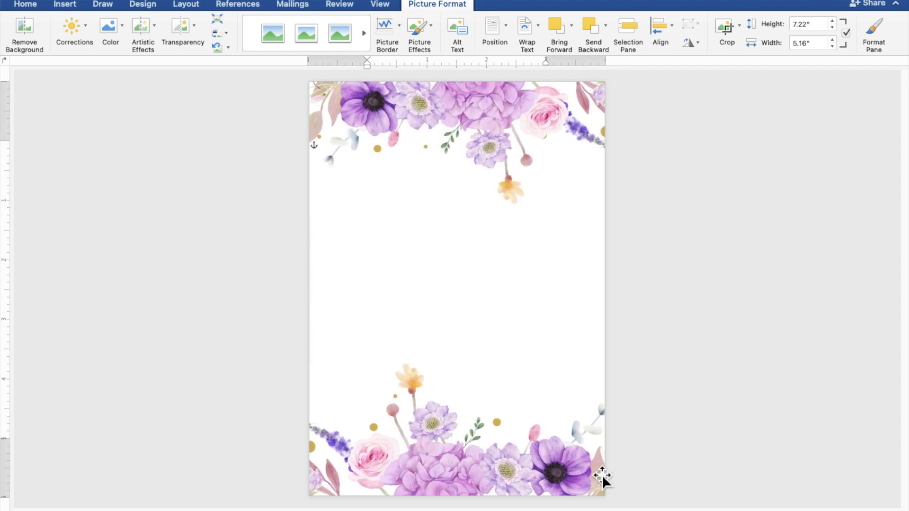
pyautogui.click(703, 422)
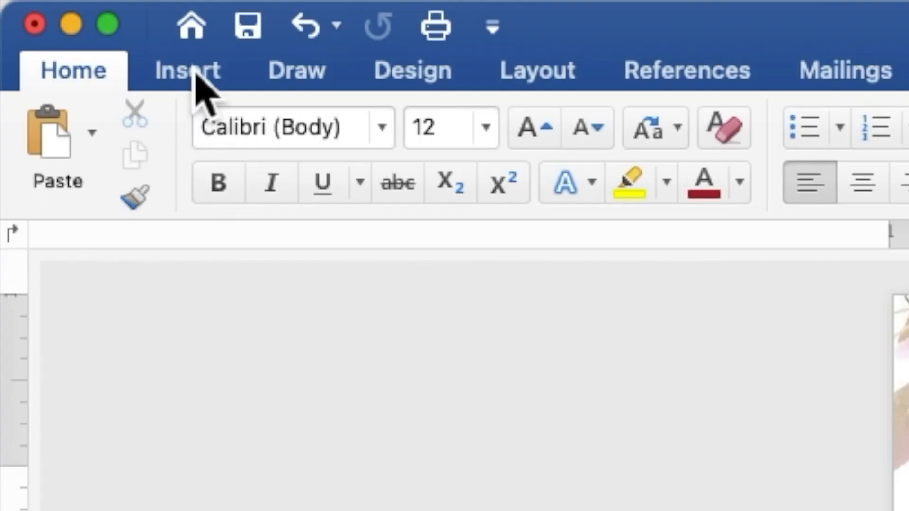
# Draw a 4.73 by 4.68 inch rectangle across the middle of the floral page
pyautogui.click(196, 74)
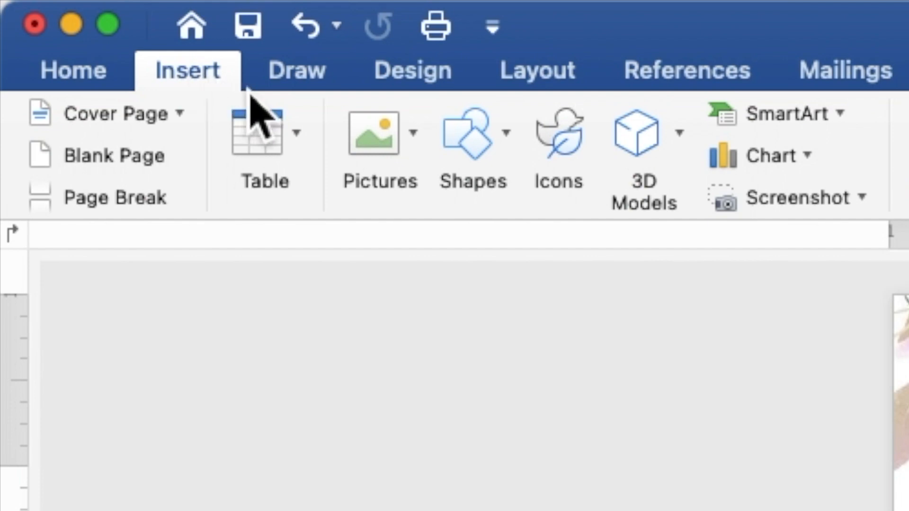
pyautogui.click(466, 161)
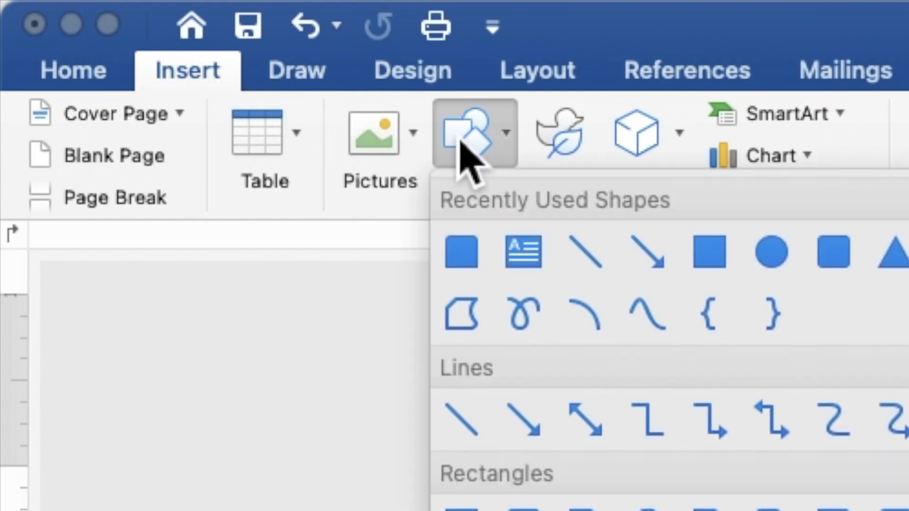
pyautogui.click(710, 253)
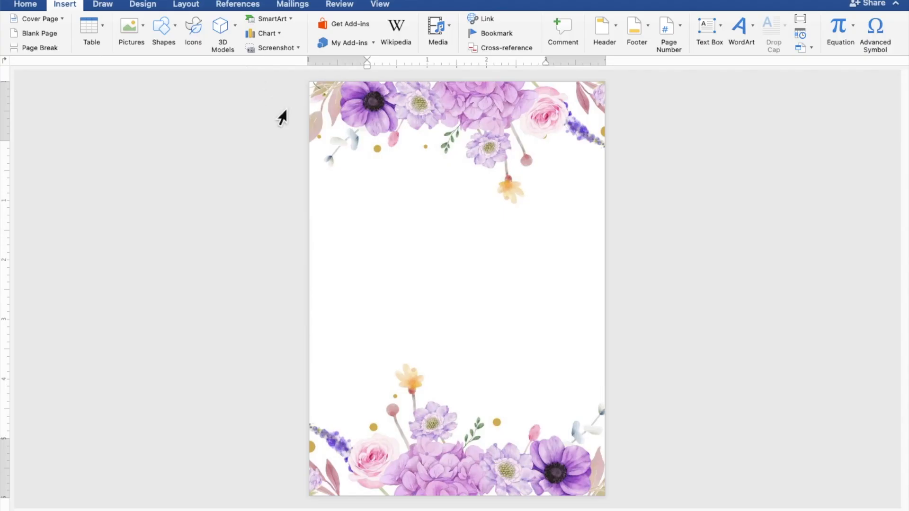
pyautogui.moveTo(313, 142)
pyautogui.mouseDown()
pyautogui.moveTo(396, 304)
pyautogui.moveTo(492, 407)
pyautogui.moveTo(602, 426)
pyautogui.mouseUp()
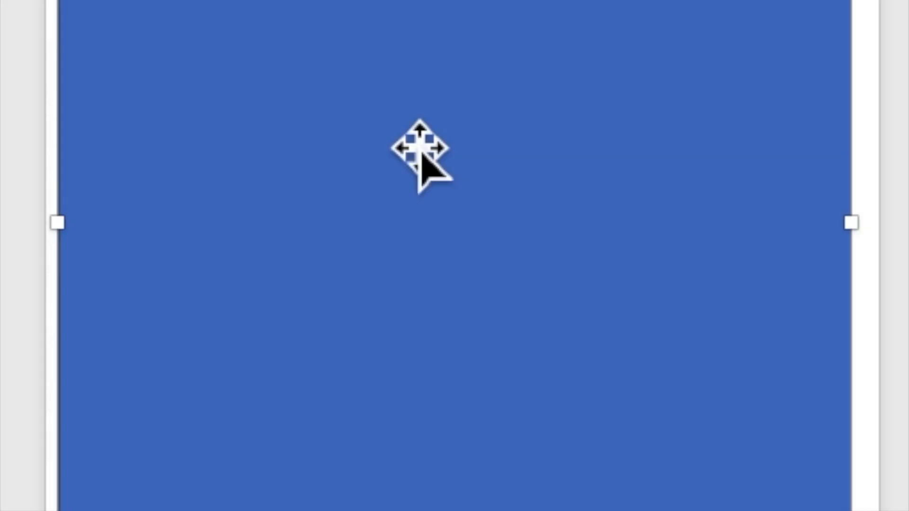
# Turn the blue rectangle into a text box with Add Text and zoom in on it
pyautogui.rightClick(437, 249)
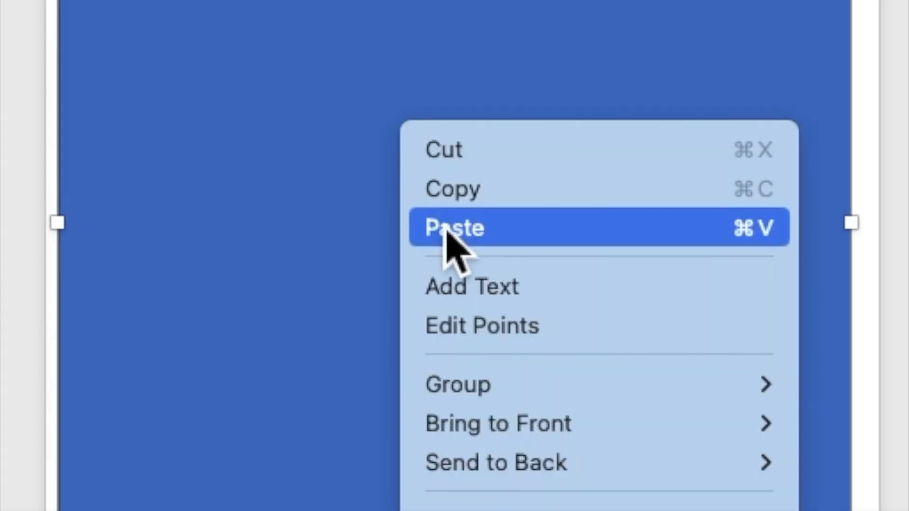
pyautogui.click(471, 287)
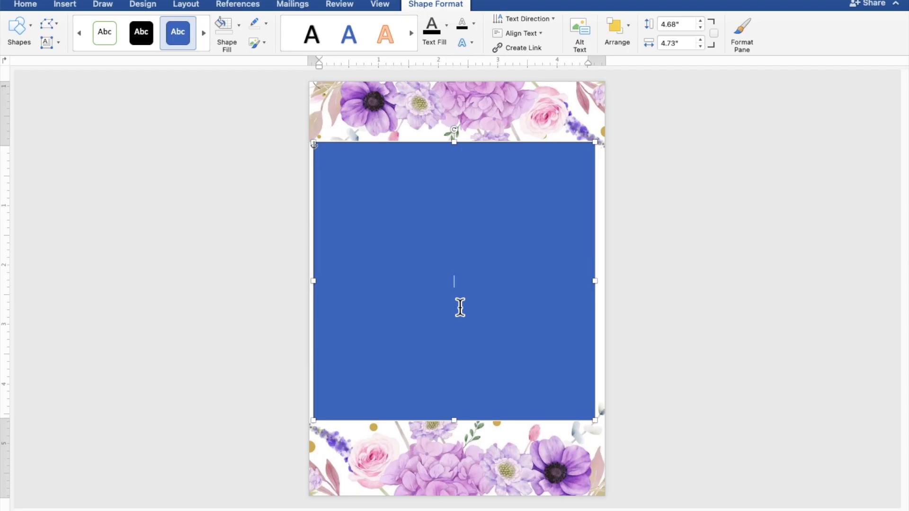
pyautogui.scroll(5, 460, 308)
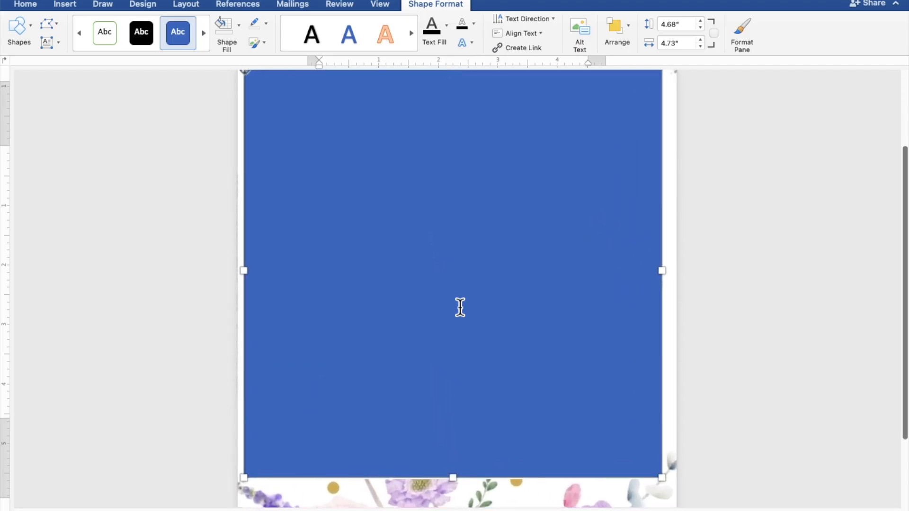
pyautogui.scroll(3, 460, 308)
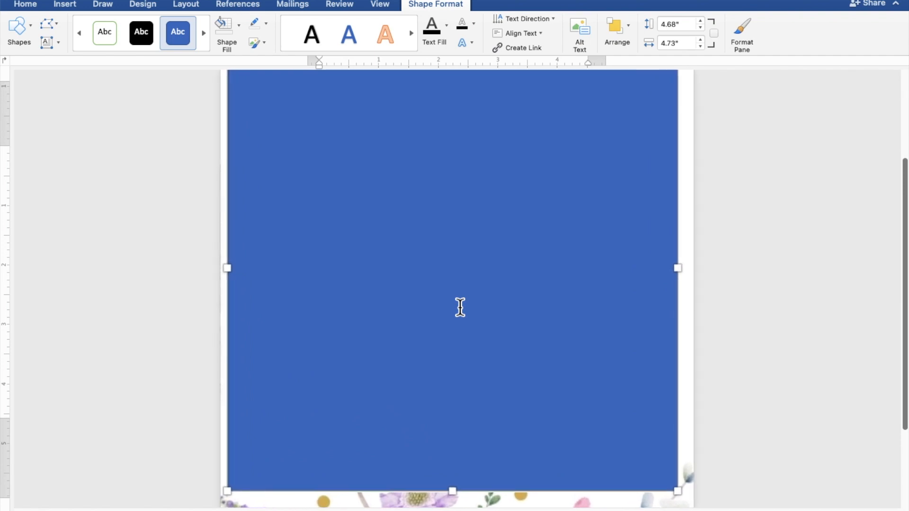
pyautogui.scroll(1, 460, 307)
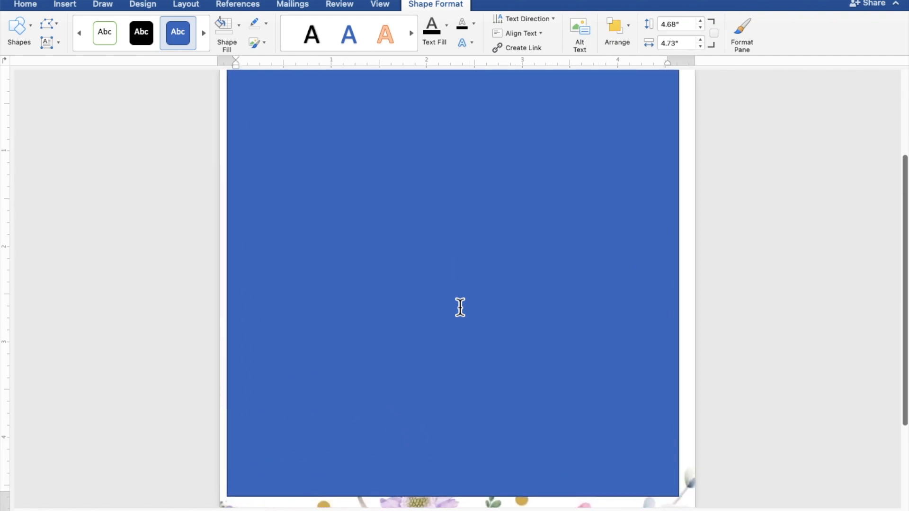
pyautogui.scroll(3, 460, 307)
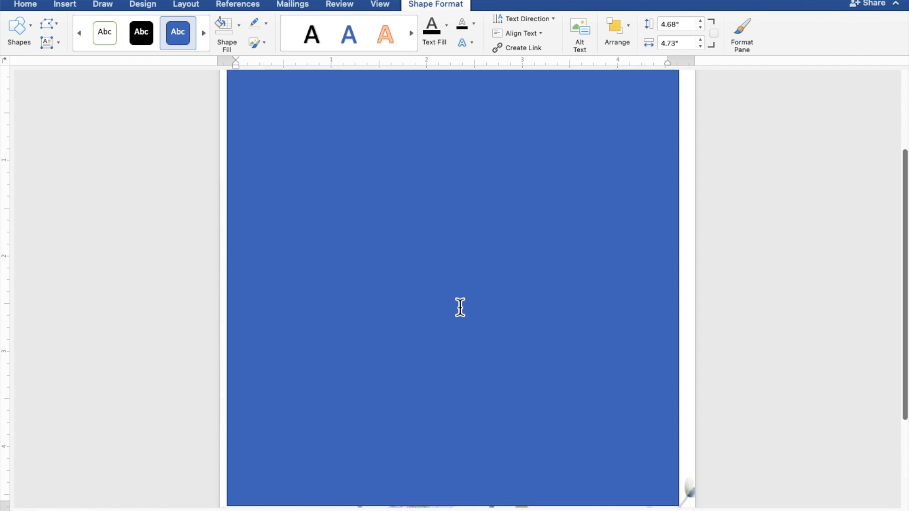
pyautogui.scroll(-2, 460, 308)
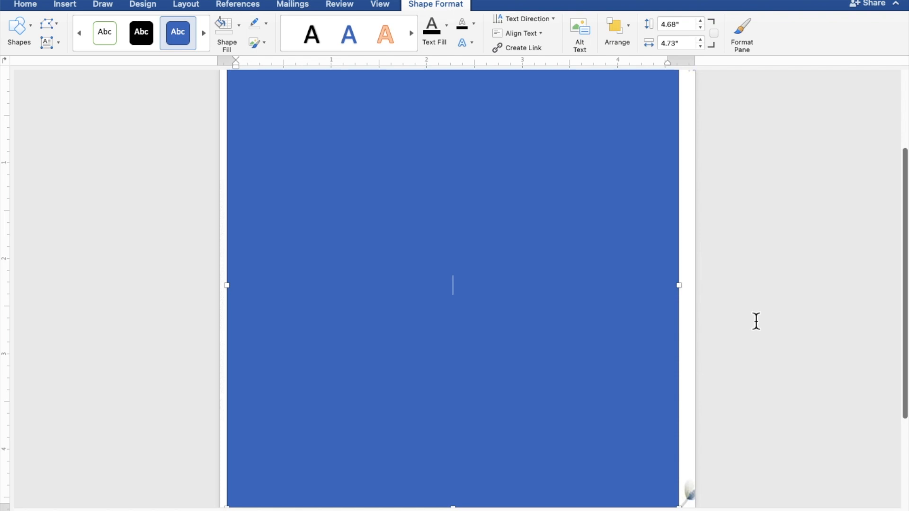
# Type TOGETHER WITH THEIR FAMILIES, the groom's name, AND, and the bride's name on separate lines
pyautogui.write('TOGETH')
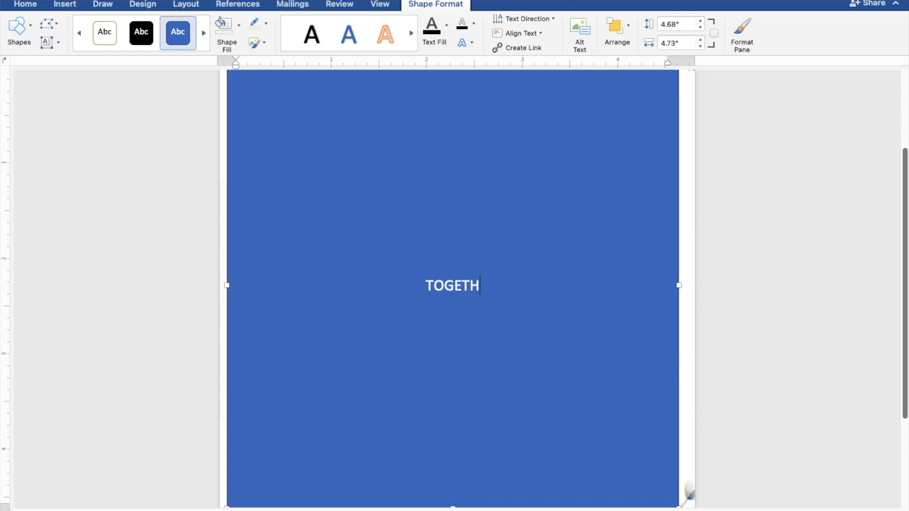
pyautogui.write('ER WITH')
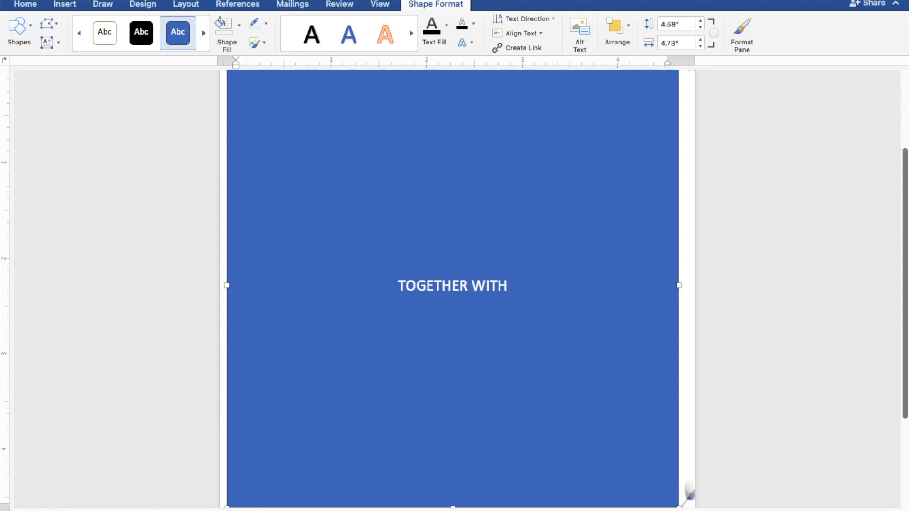
pyautogui.write(' TH')
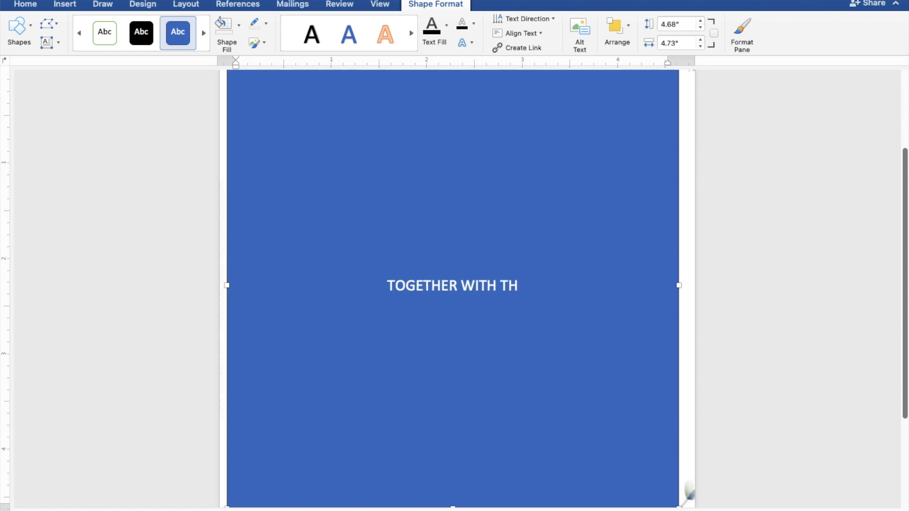
pyautogui.write('EIR ')
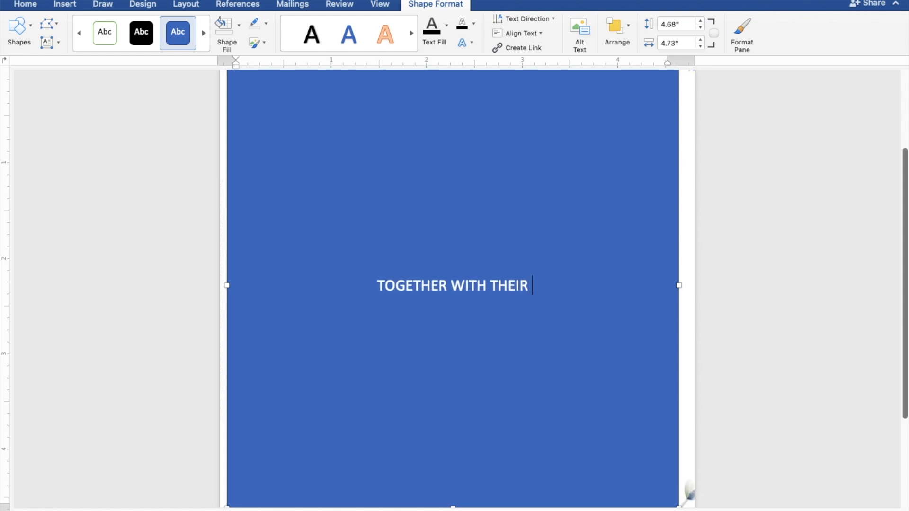
pyautogui.write('FAM')
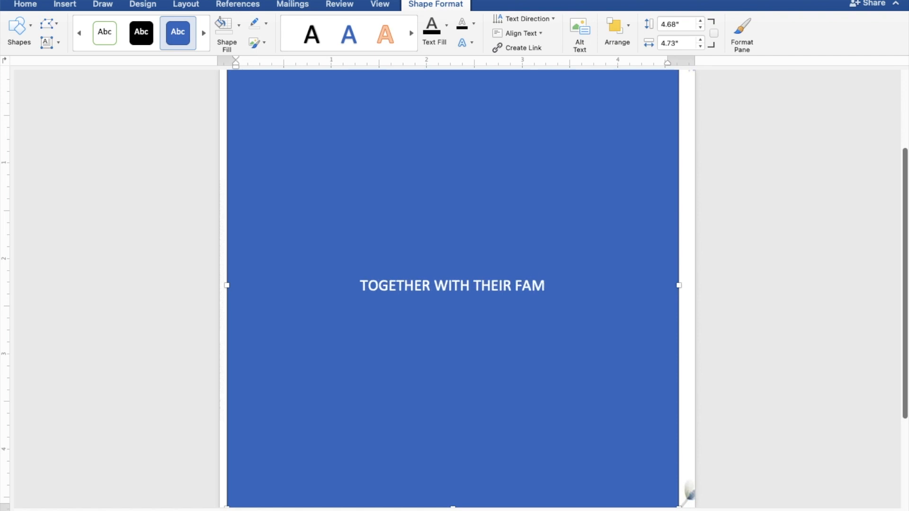
pyautogui.write('ILI')
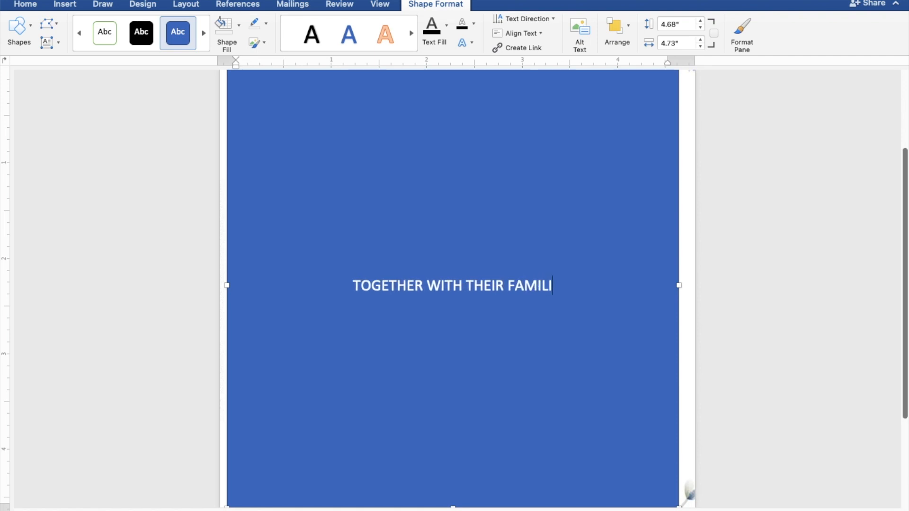
pyautogui.write('ES')
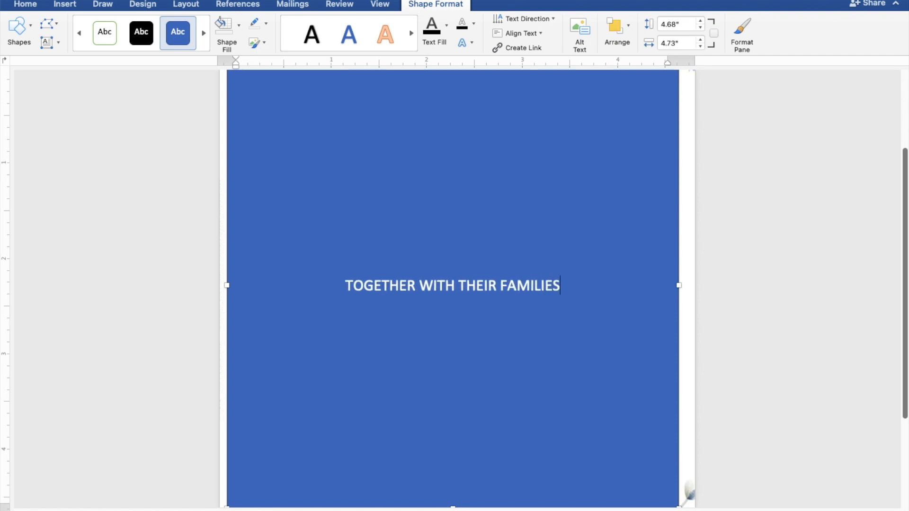
pyautogui.press('Return')
pyautogui.press('Return')
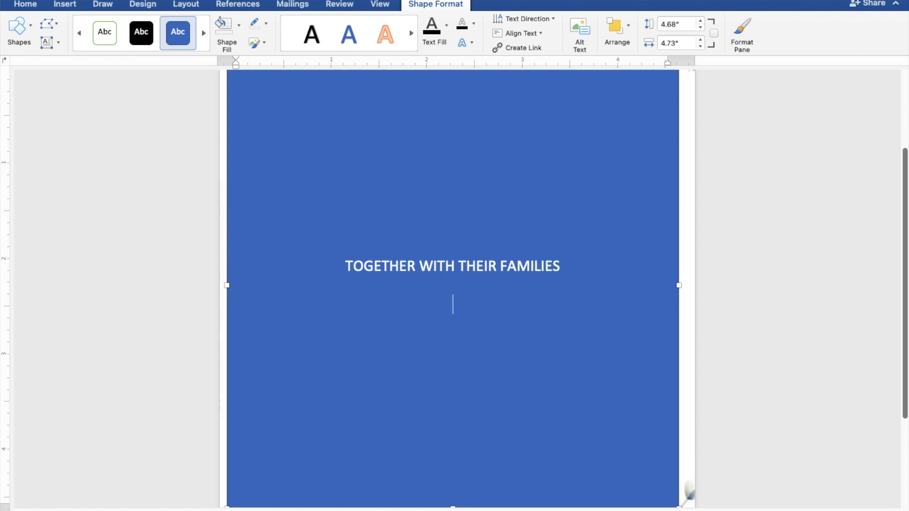
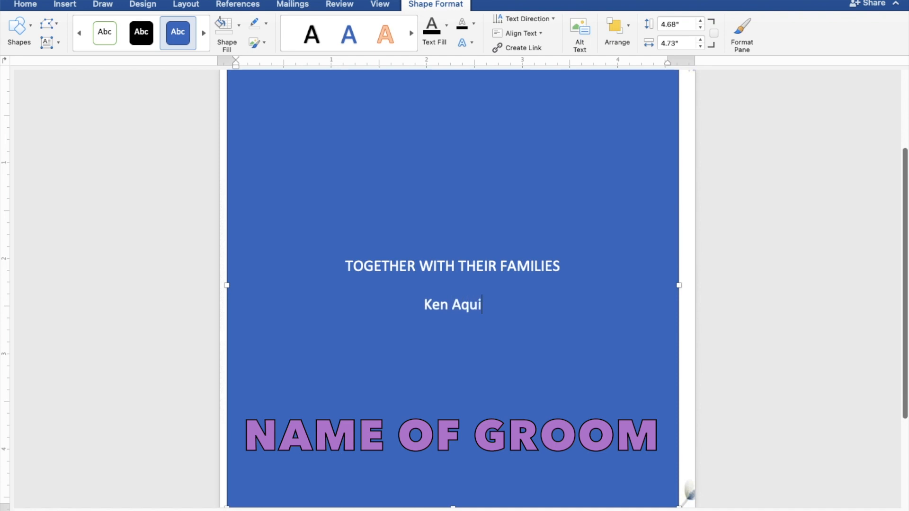
pyautogui.press('Return')
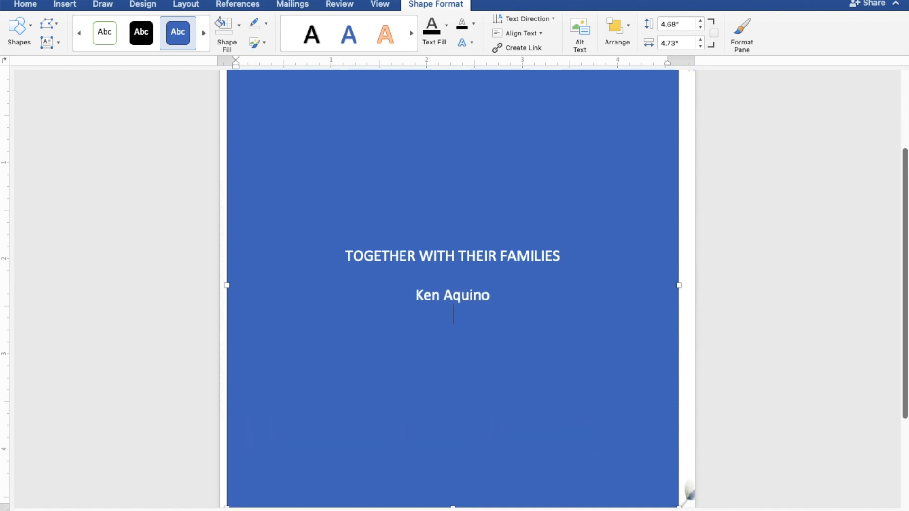
pyautogui.write('AND')
pyautogui.press('Return')
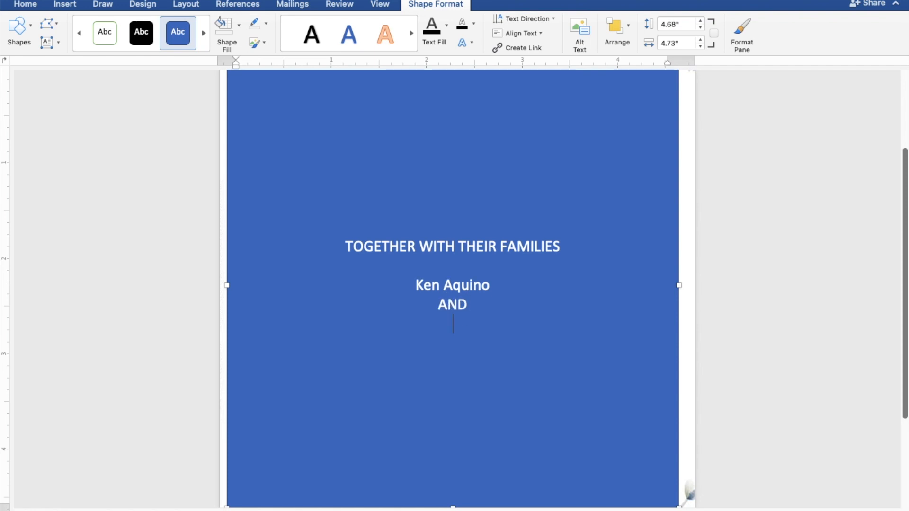
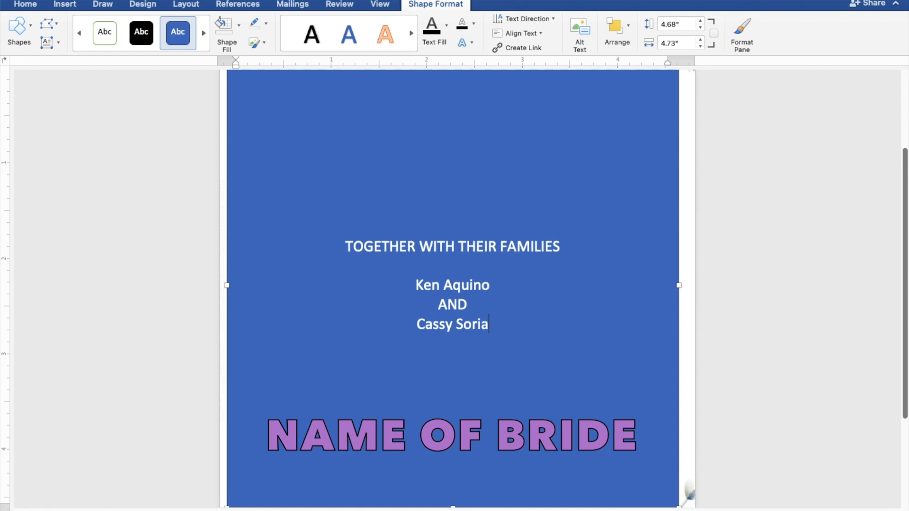
pyautogui.press('Return')
pyautogui.press('Return')
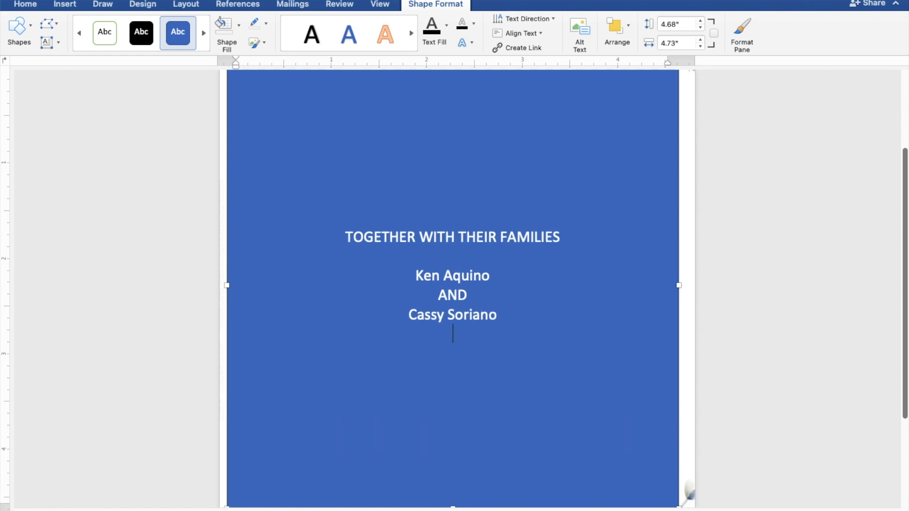
# Add the lines REQUEST THE PLEASURE OF YOUR PRESENCE and AS THEY JOYFULLY UNITE IN MARRIAGE
pyautogui.write('REQUEST TH')
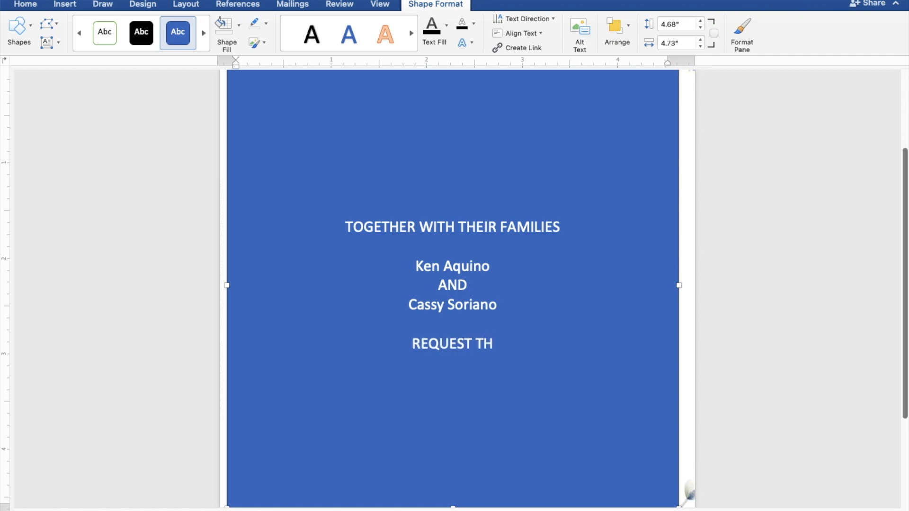
pyautogui.write('E PL')
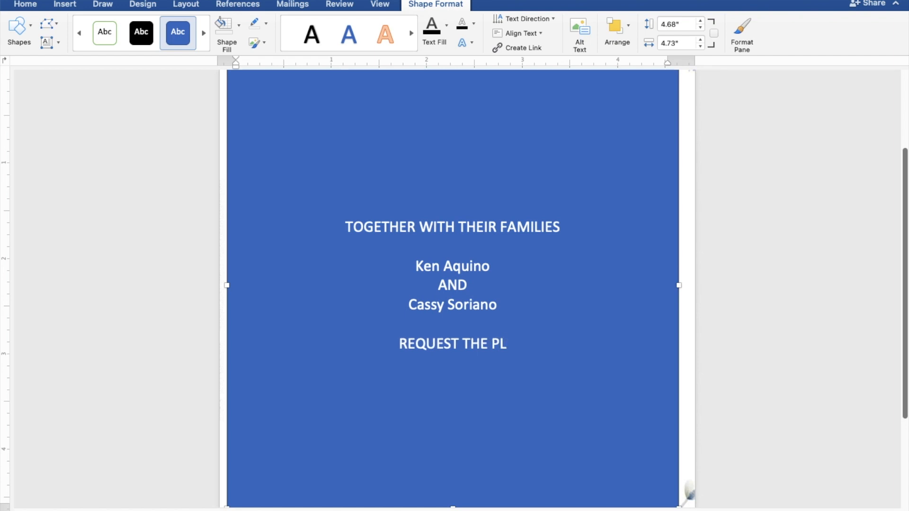
pyautogui.write('EAS')
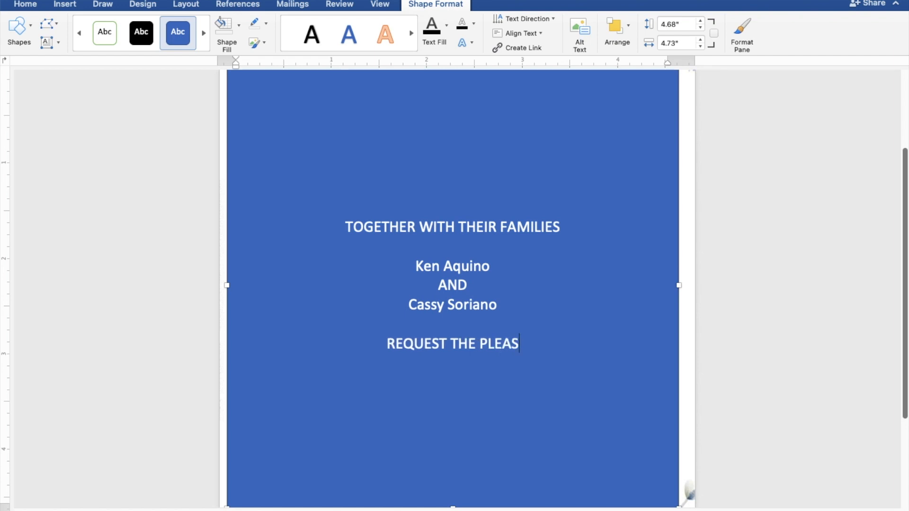
pyautogui.write('URE ')
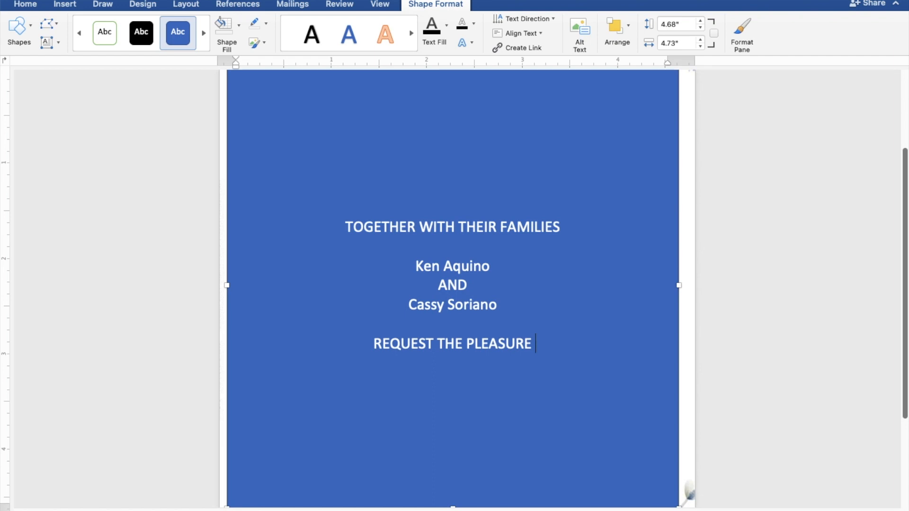
pyautogui.write('OF Y')
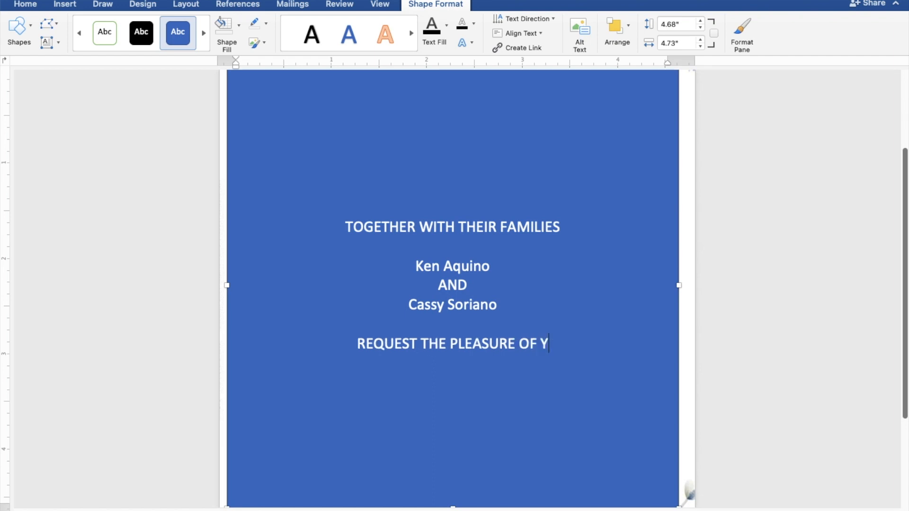
pyautogui.write('OUR')
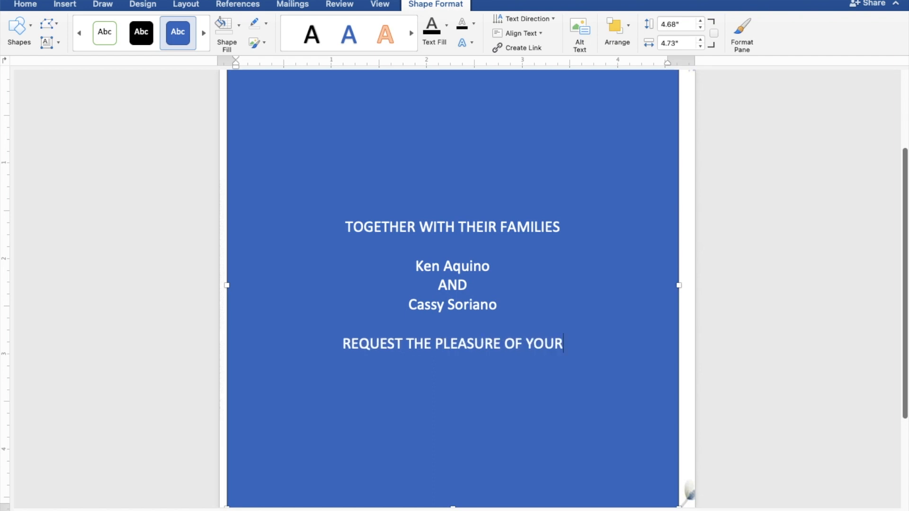
pyautogui.write(' PR')
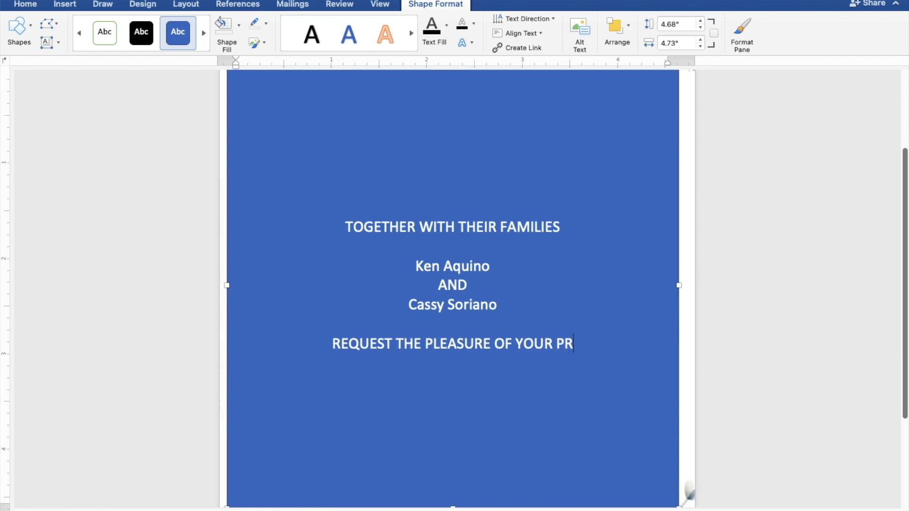
pyautogui.write('ESENCE')
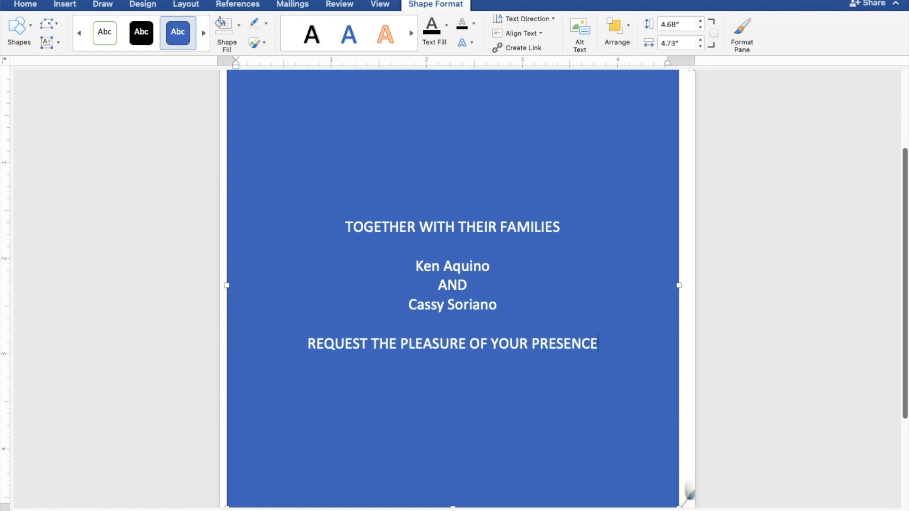
pyautogui.press('Return')
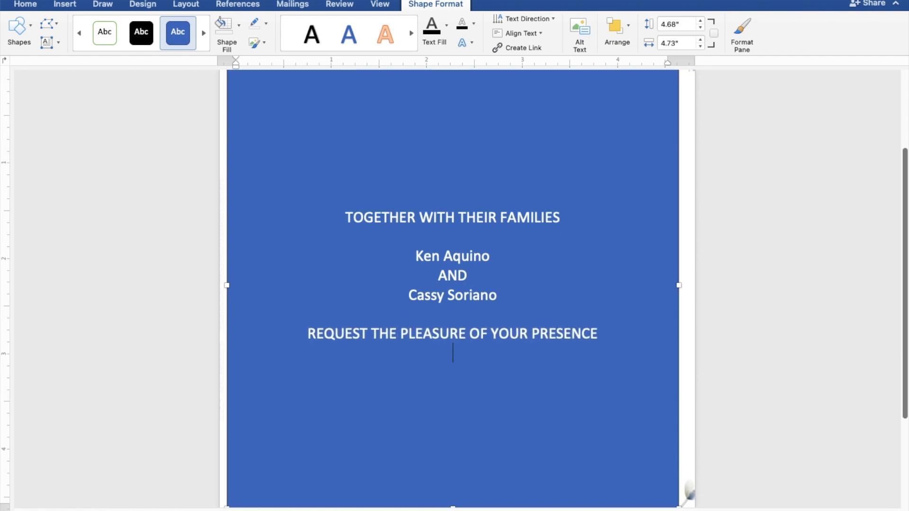
pyautogui.write('AS THEY')
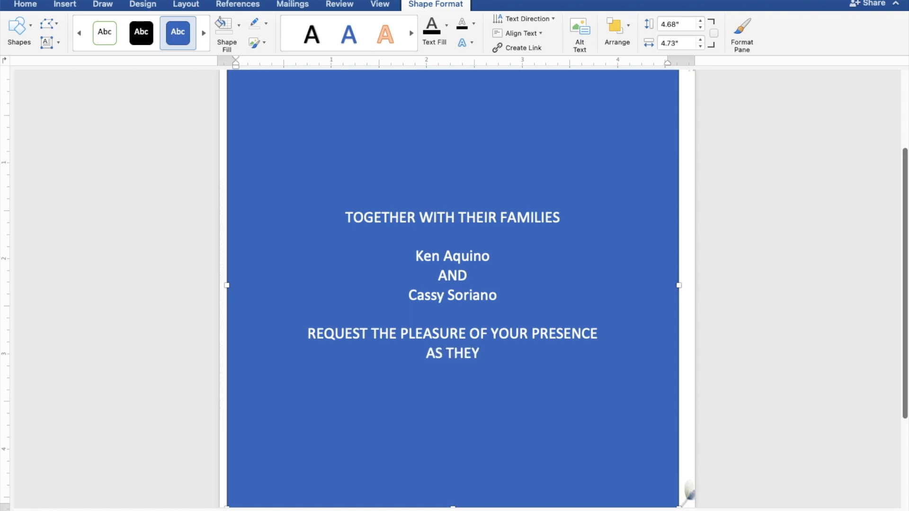
pyautogui.write(' JOYFU')
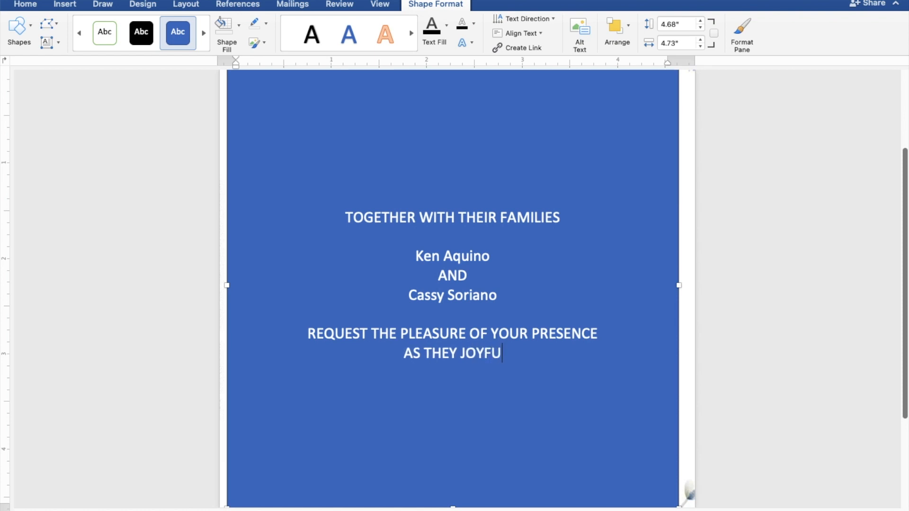
pyautogui.write('LLY ')
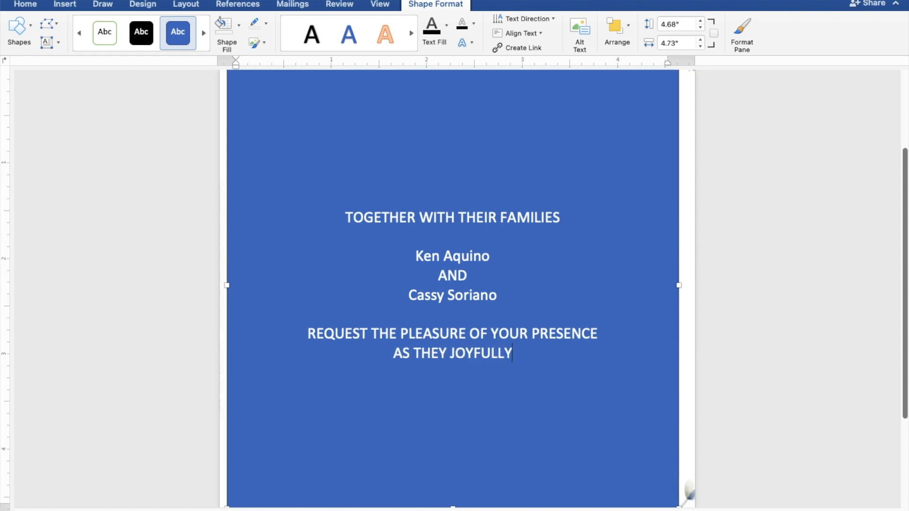
pyautogui.write('UNITE ')
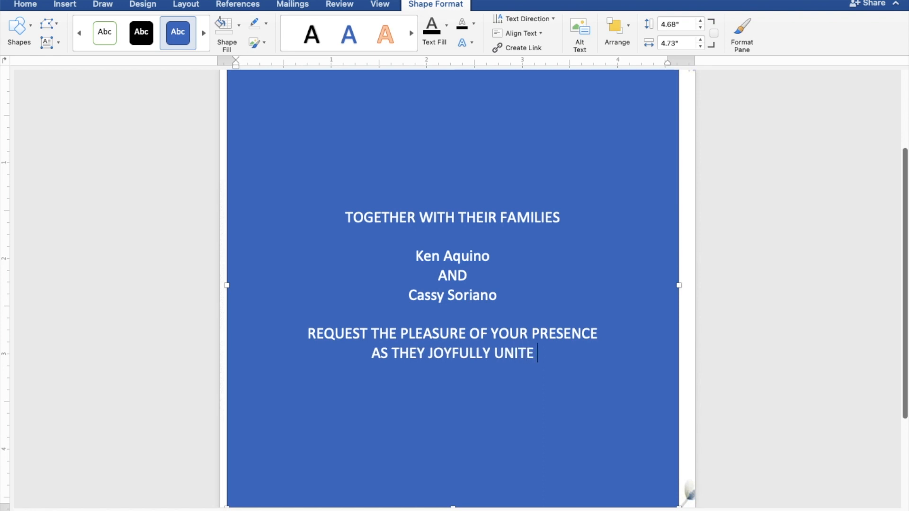
pyautogui.write('IN MAR')
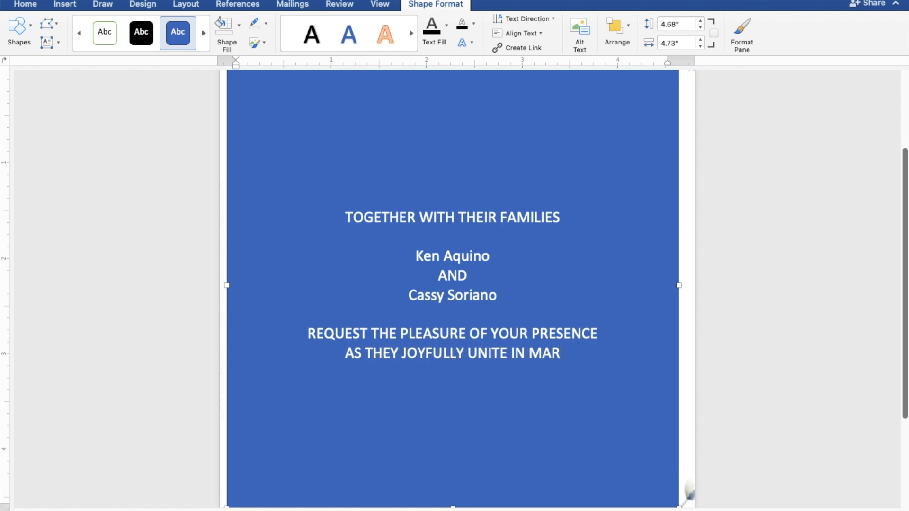
pyautogui.write('RIAGE')
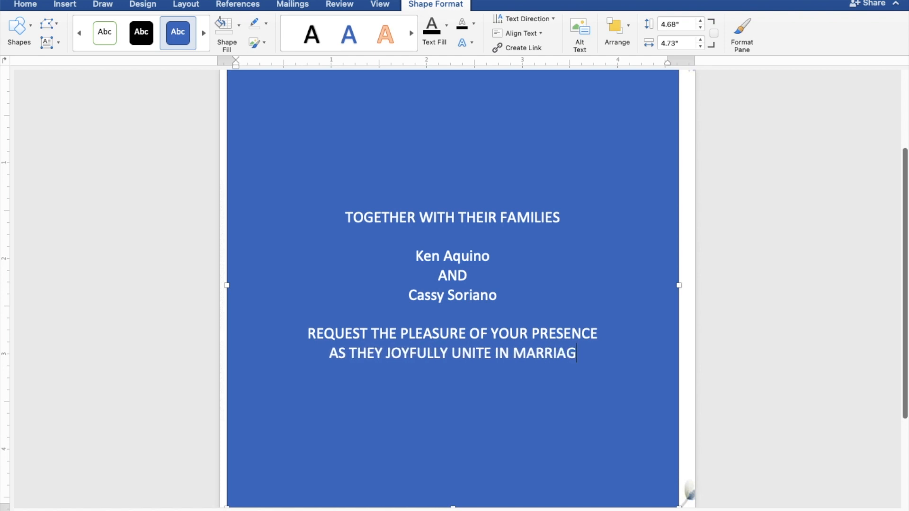
# Add the date line 'SUNDAY | JUNE 25, 2023 | 10:00 A.M.' after a blank line
pyautogui.press('Return')
pyautogui.press('Return')
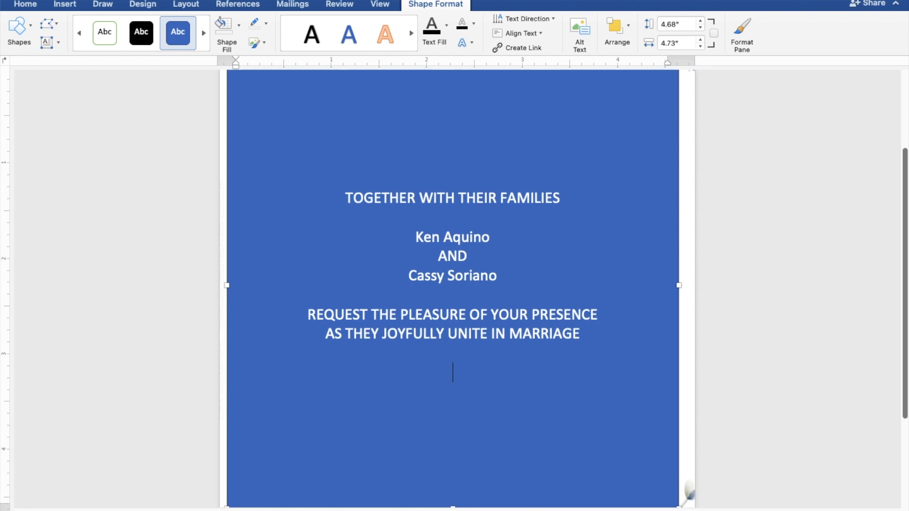
pyautogui.write('SU')
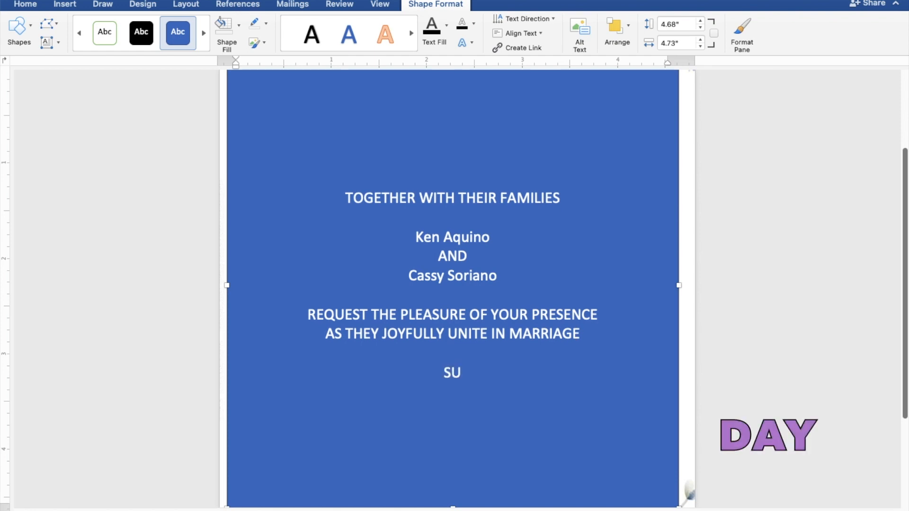
pyautogui.write('NDAY |')
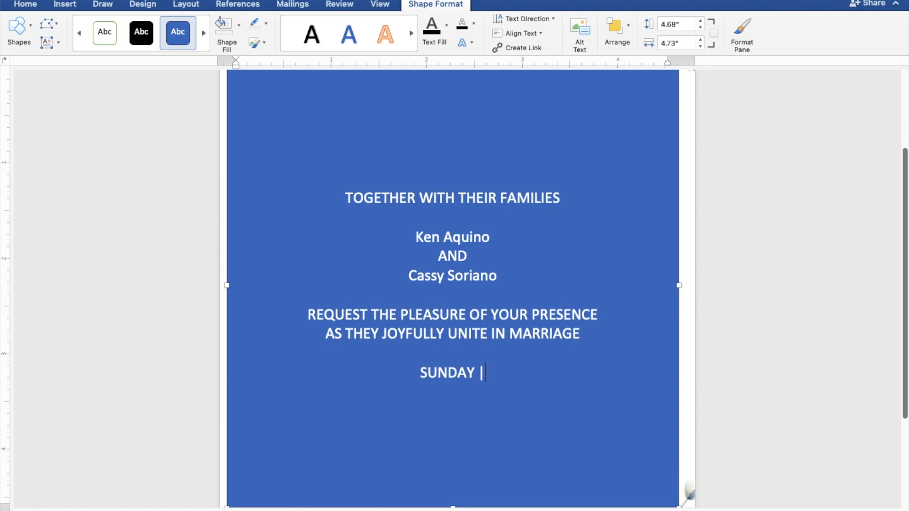
pyautogui.write('UNE 25, ')
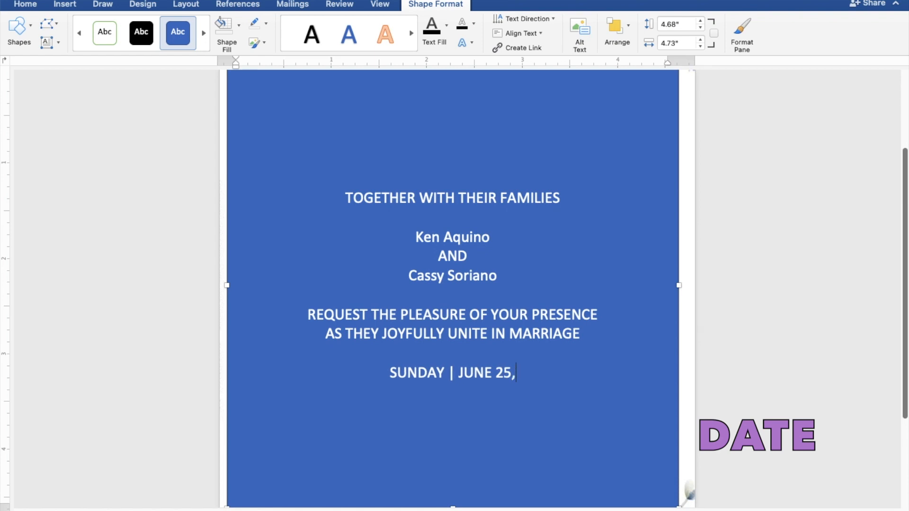
pyautogui.write('202')
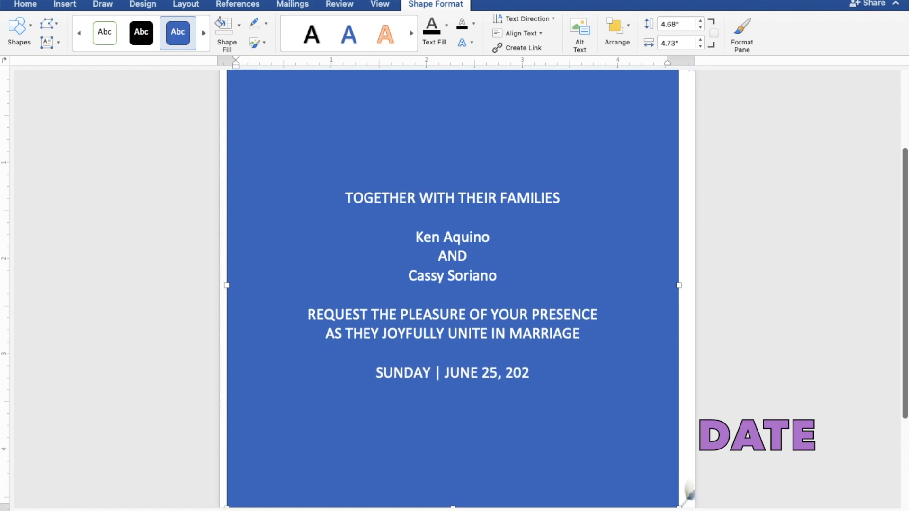
pyautogui.write('3')
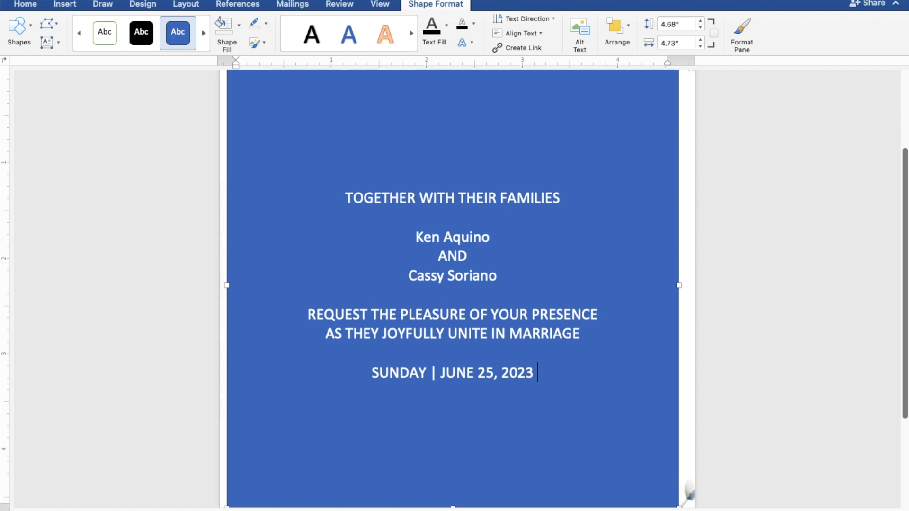
pyautogui.write(' |')
pyautogui.write(' 1')
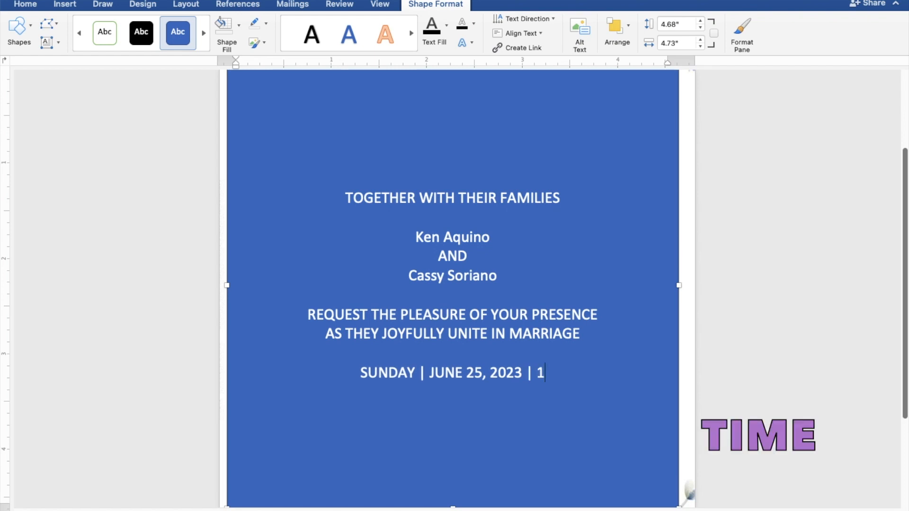
pyautogui.write('0:00 A')
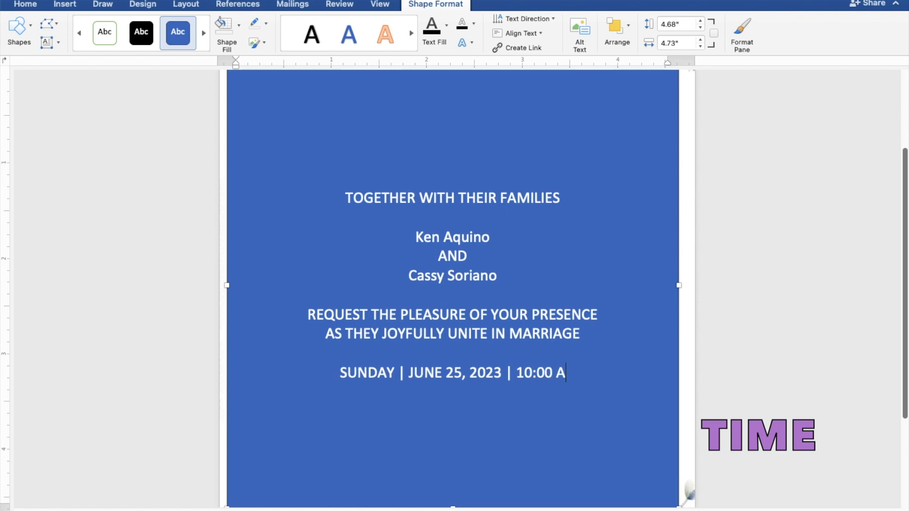
pyautogui.write('.M.')
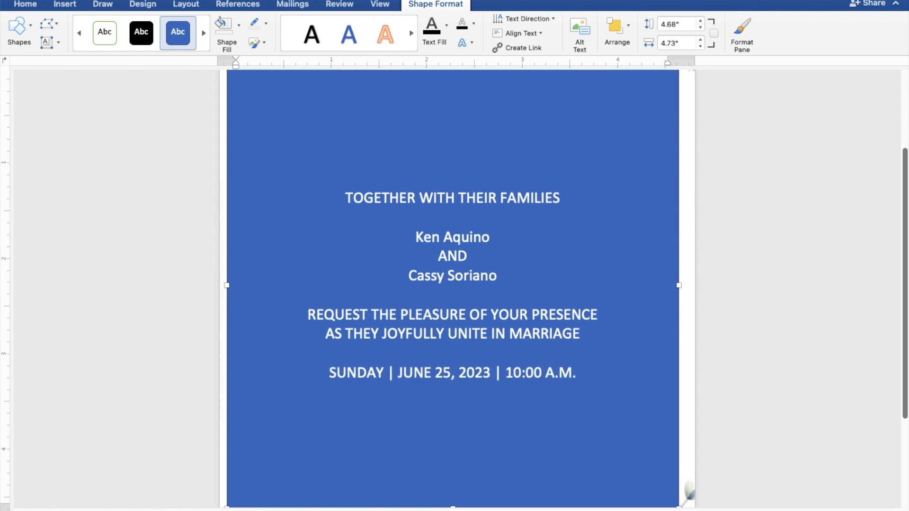
pyautogui.press('Return')
# Add ST. THOMAS AQUINAS PARISH CHURCH, MANGALDAN, PANGASINAN and 'Reception to follow' on separate lines
pyautogui.write('S')
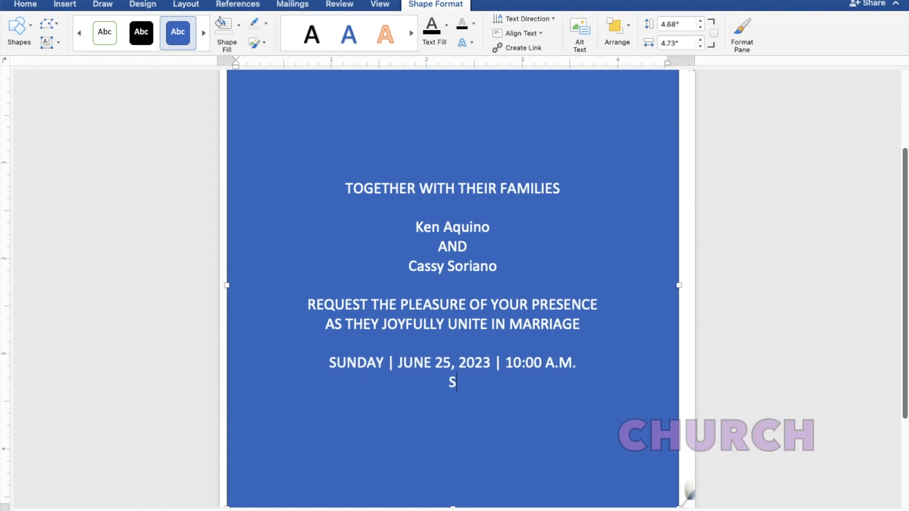
pyautogui.write('T. THOM')
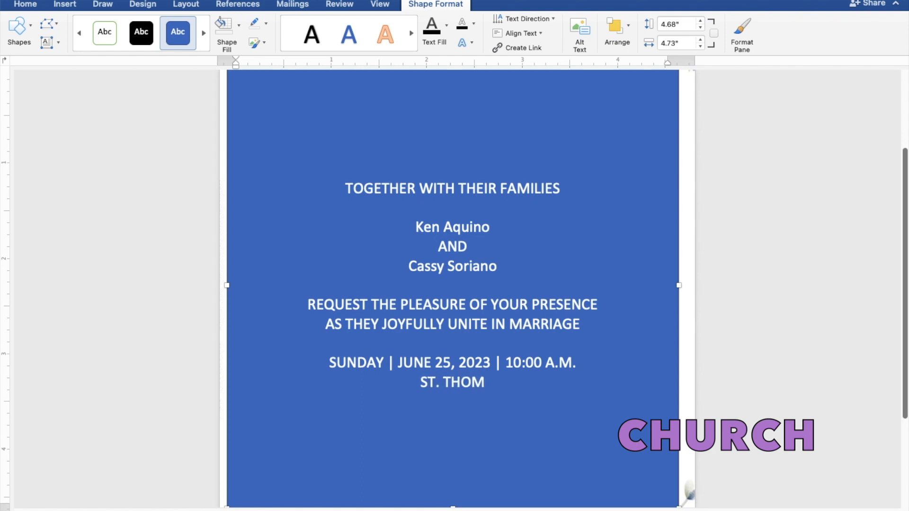
pyautogui.write('AS AQUINAS')
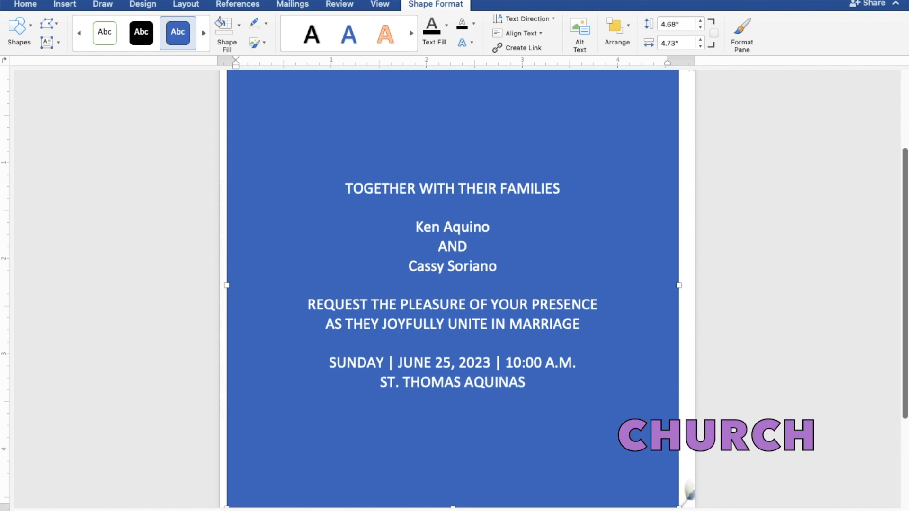
pyautogui.write(' PA')
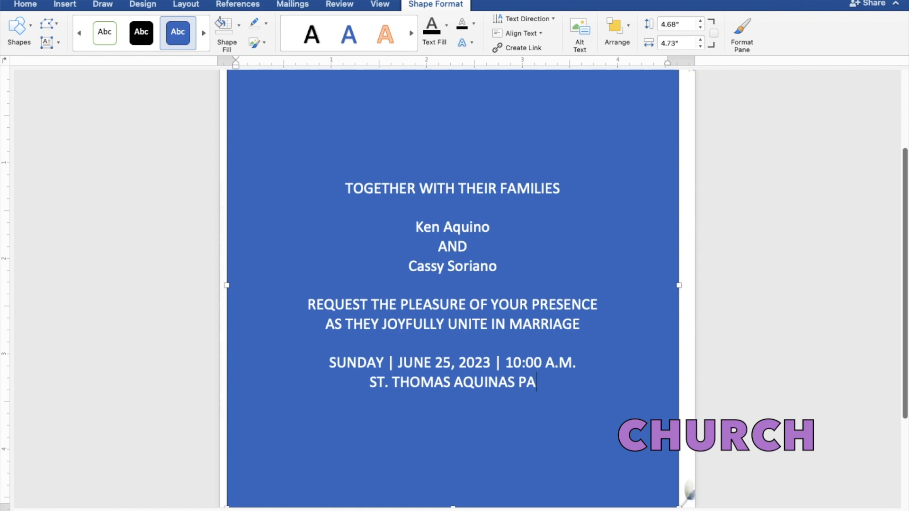
pyautogui.write('RISH')
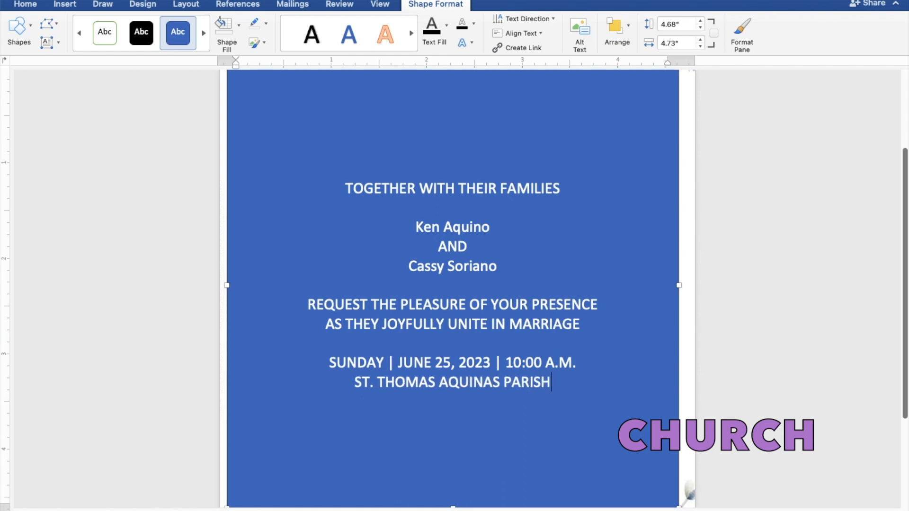
pyautogui.write(' CH')
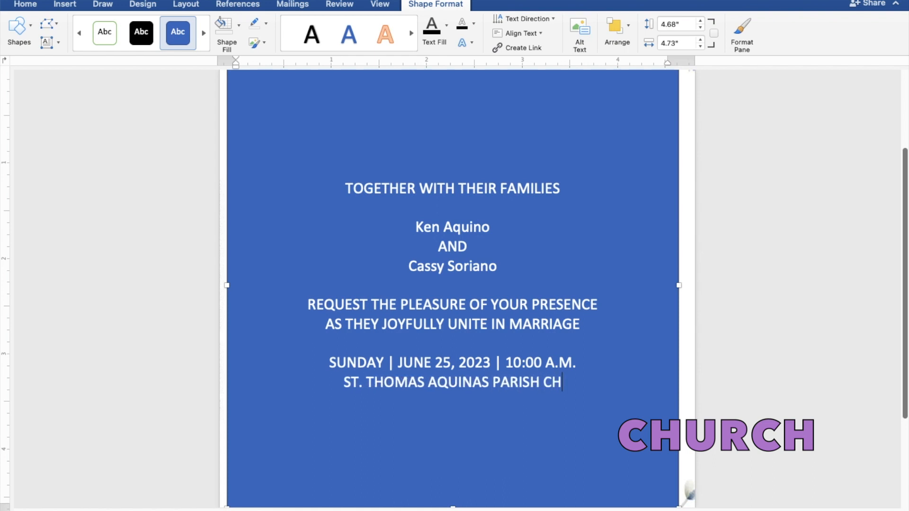
pyautogui.write('URCH')
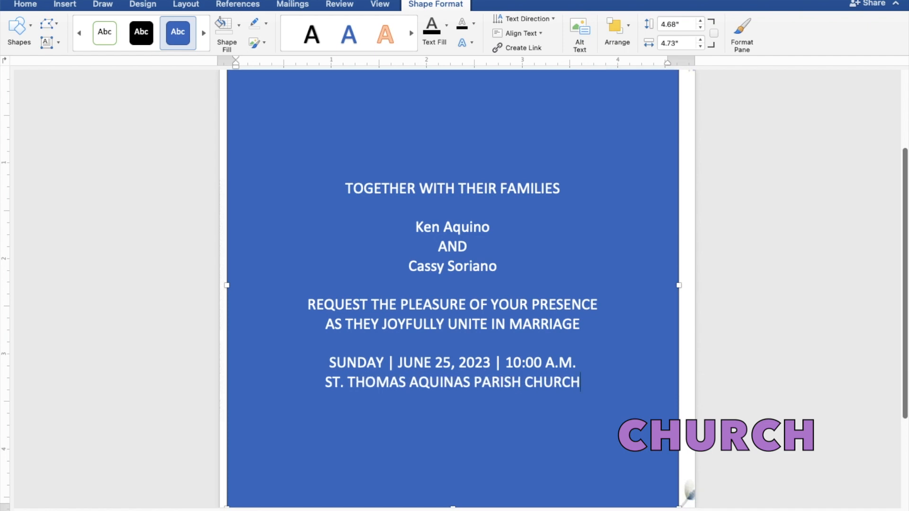
pyautogui.press('Return')
pyautogui.write('MANGALDAN, PAN')
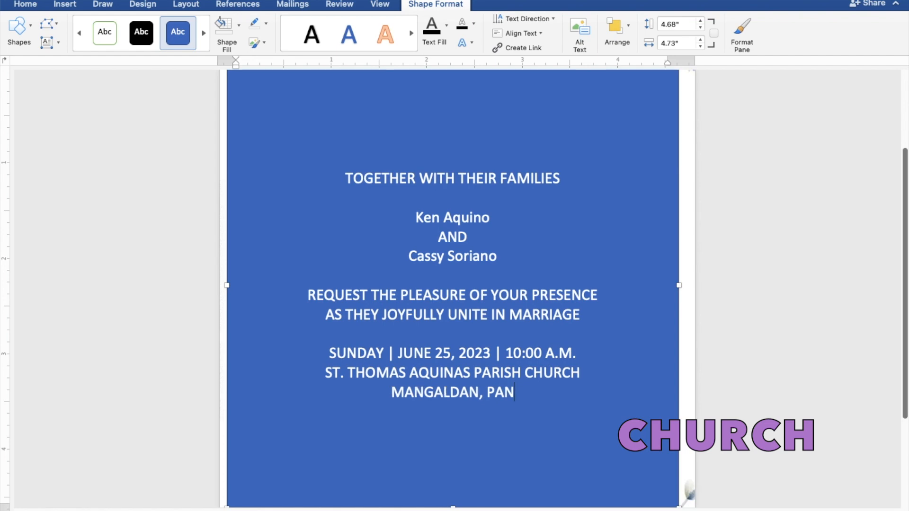
pyautogui.write('GASI')
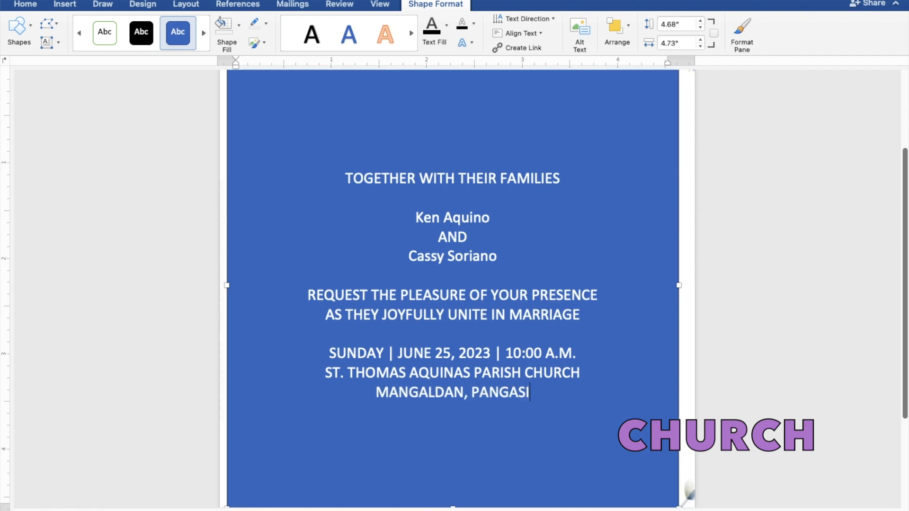
pyautogui.write('NAN')
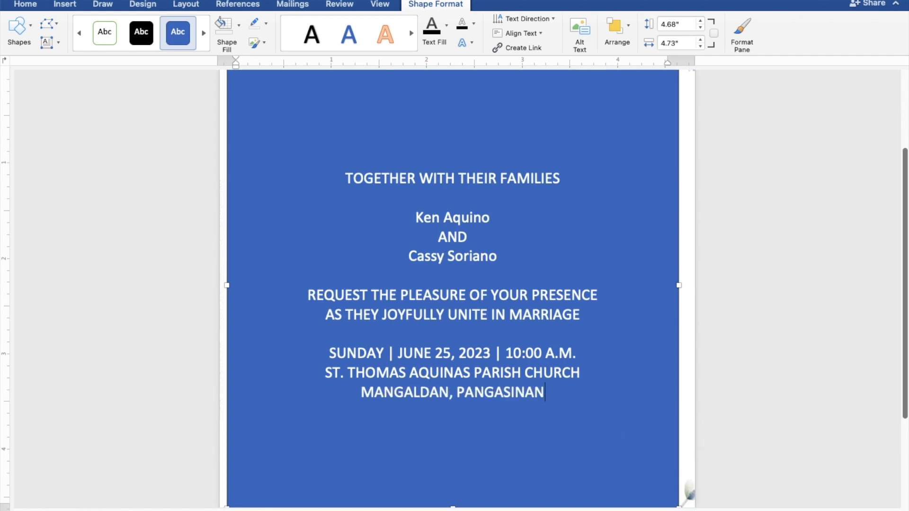
pyautogui.press('Return')
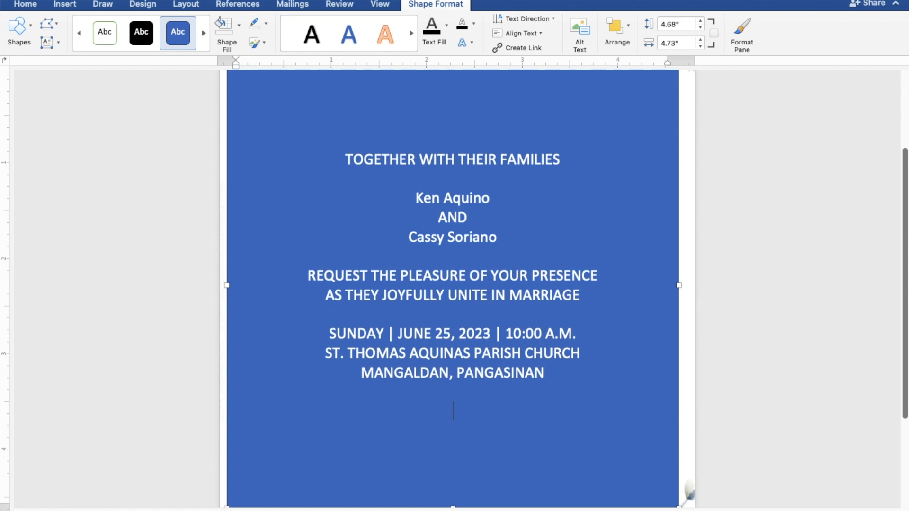
pyautogui.write('Reception to ')
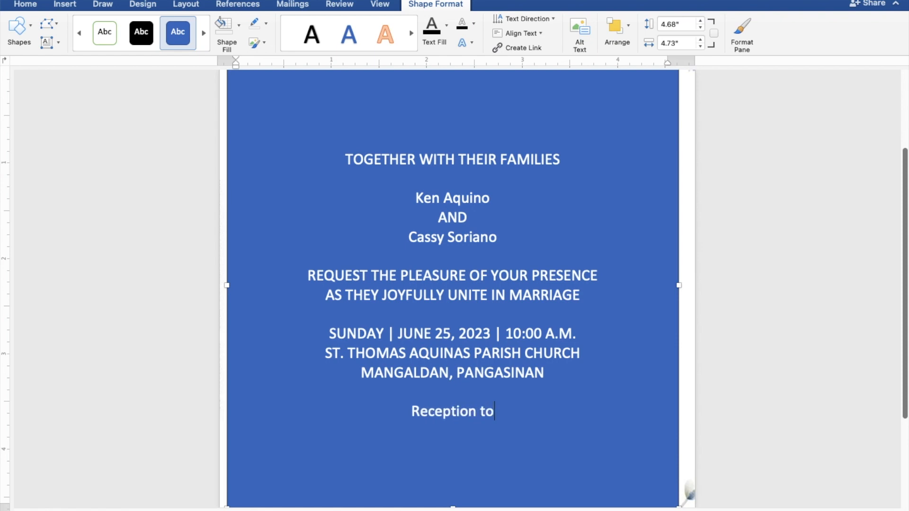
pyautogui.write('follo')
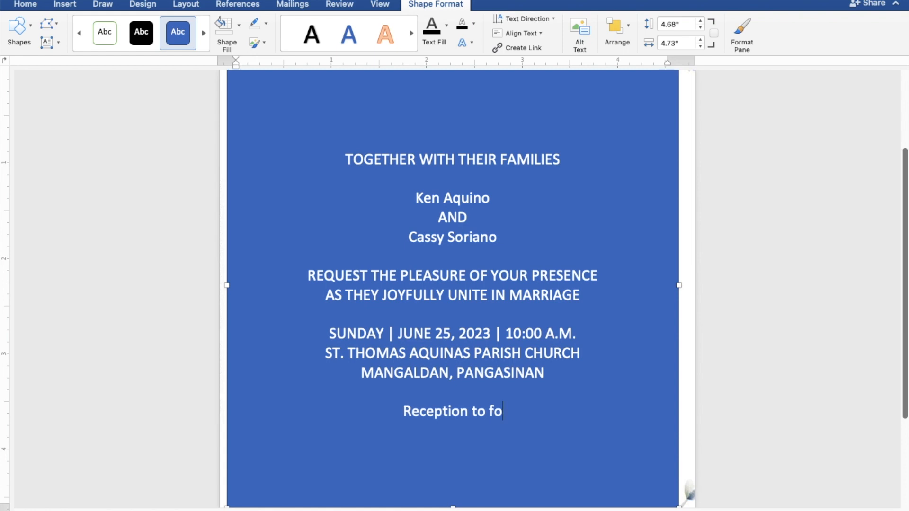
pyautogui.write('w')
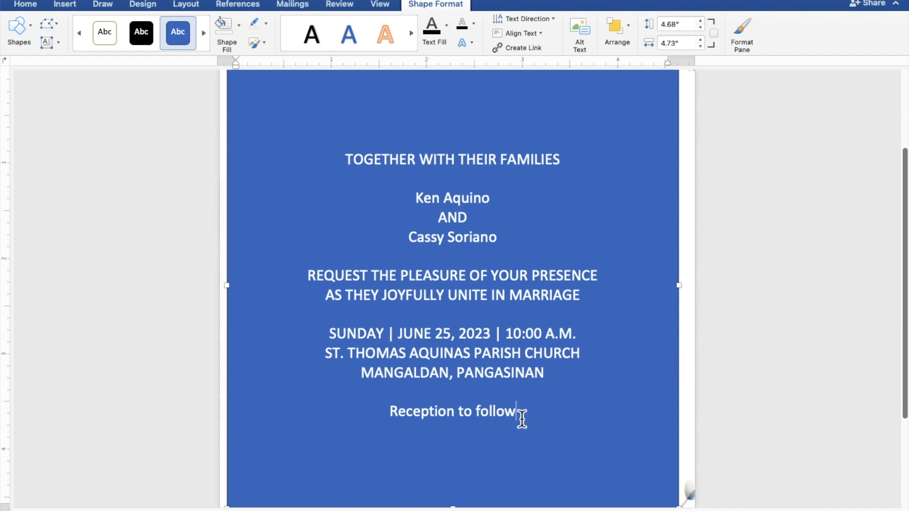
# Give the text box No Fill and No Outline, and make all its text black
pyautogui.moveTo(513, 414); pyautogui.dragTo(347, 171)
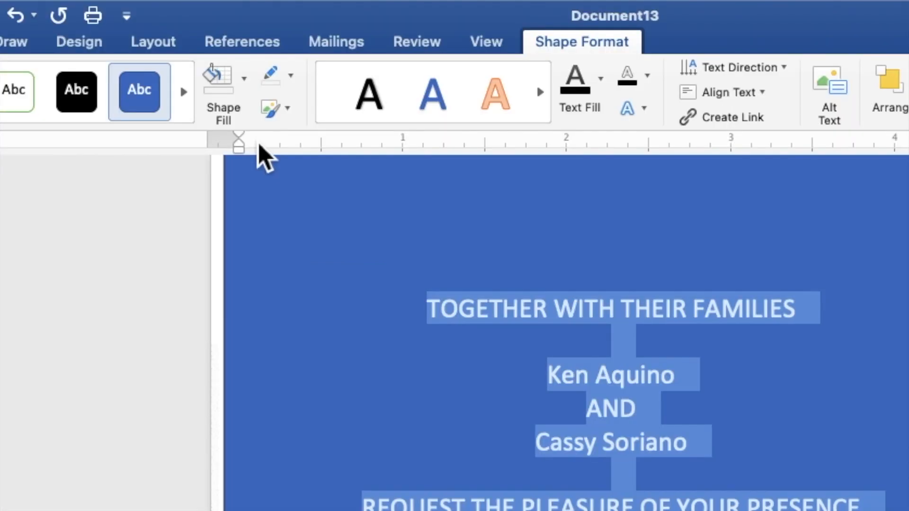
pyautogui.click(244, 95)
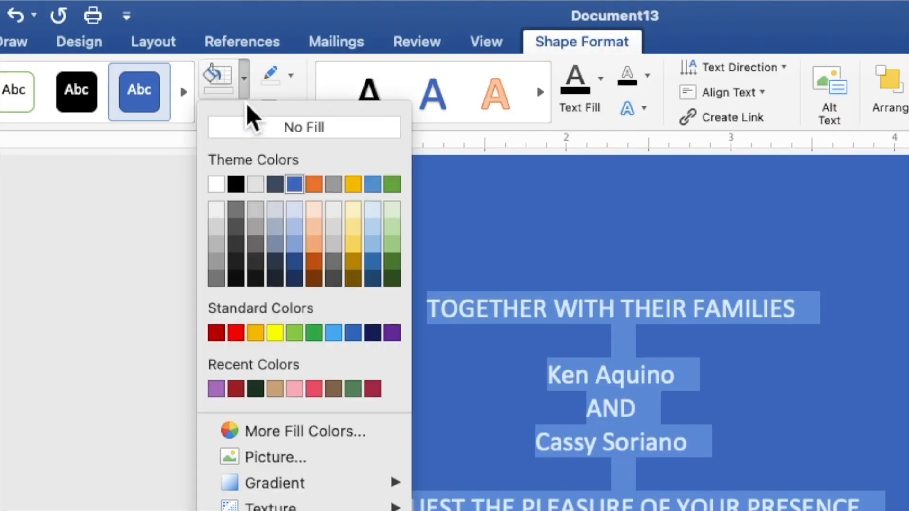
pyautogui.click(252, 133)
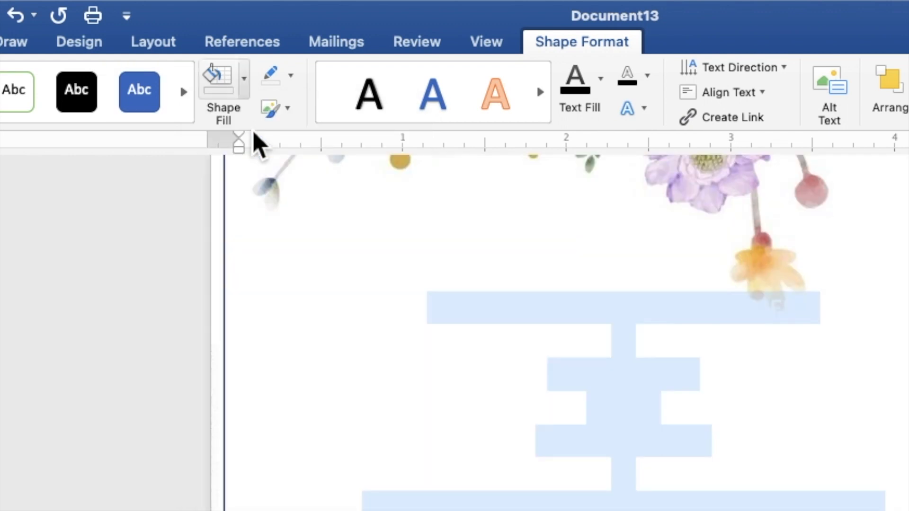
pyautogui.click(291, 76)
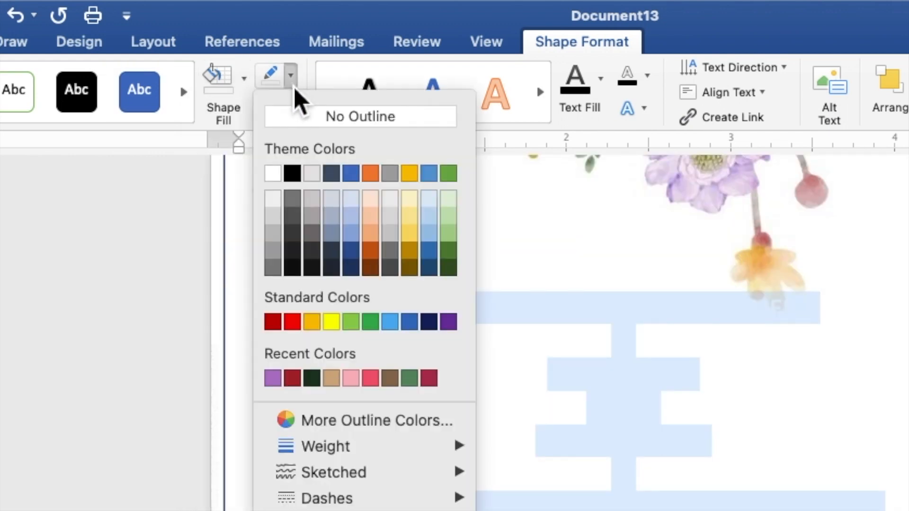
pyautogui.click(308, 119)
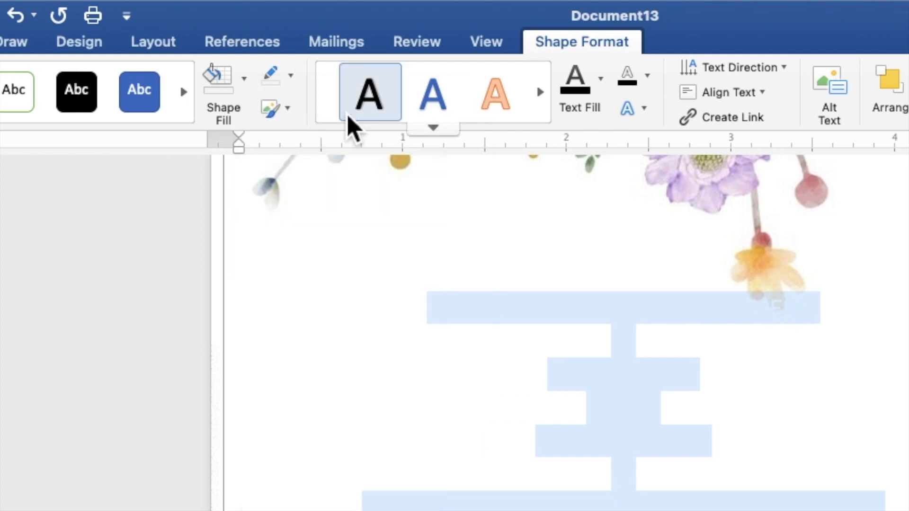
pyautogui.click(602, 92)
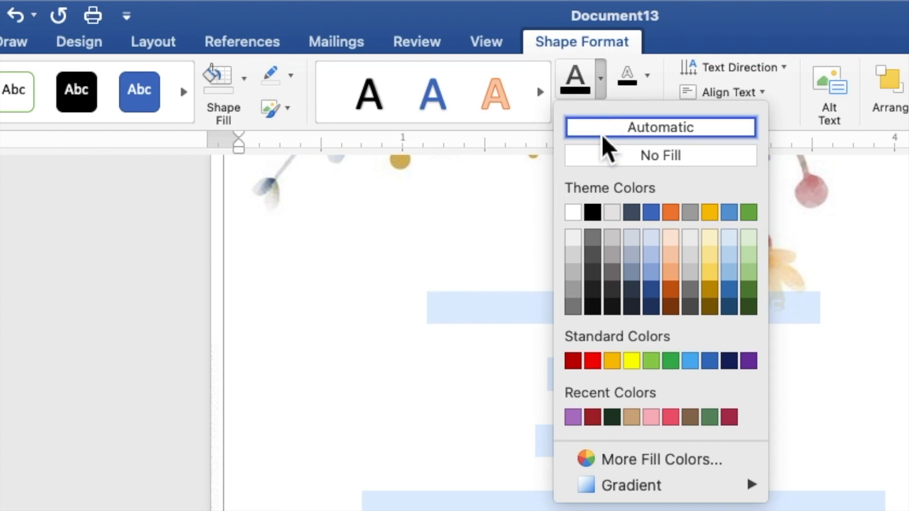
pyautogui.click(595, 214)
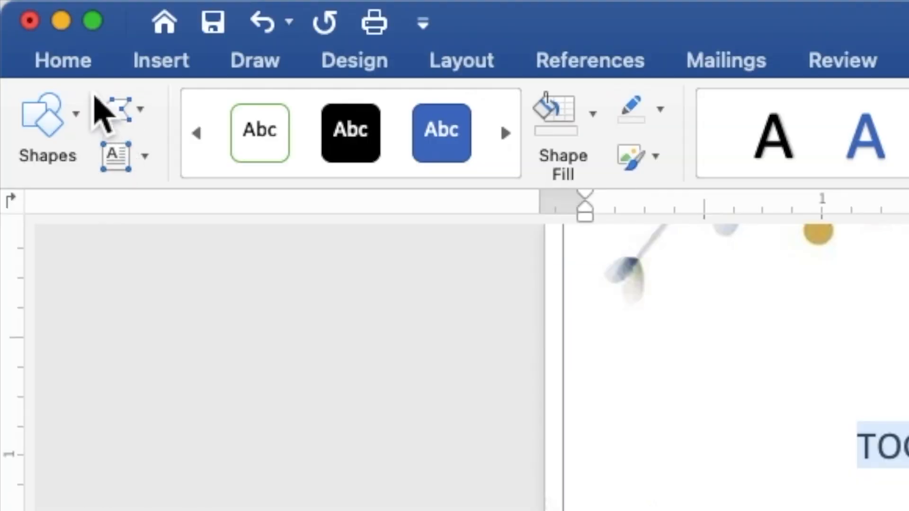
# Format all the invitation text in Times New Roman, size 9
pyautogui.click(34, 7)
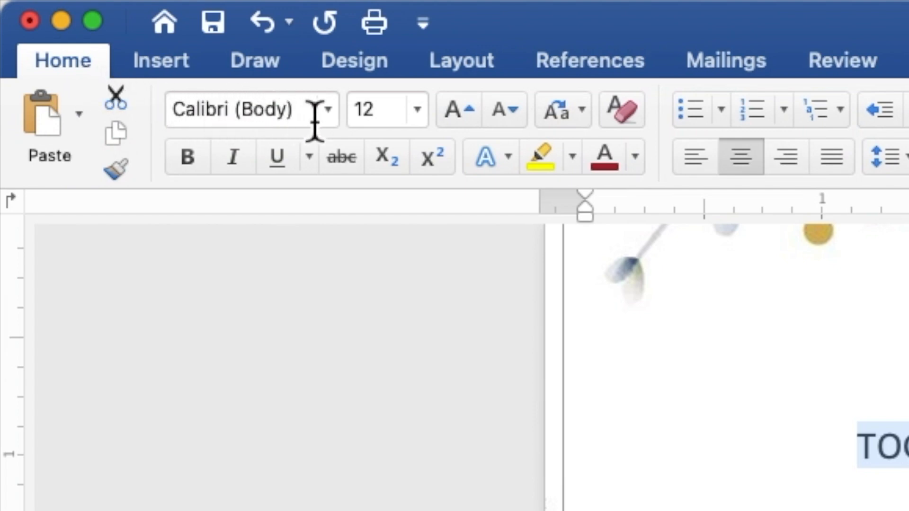
pyautogui.click(328, 114)
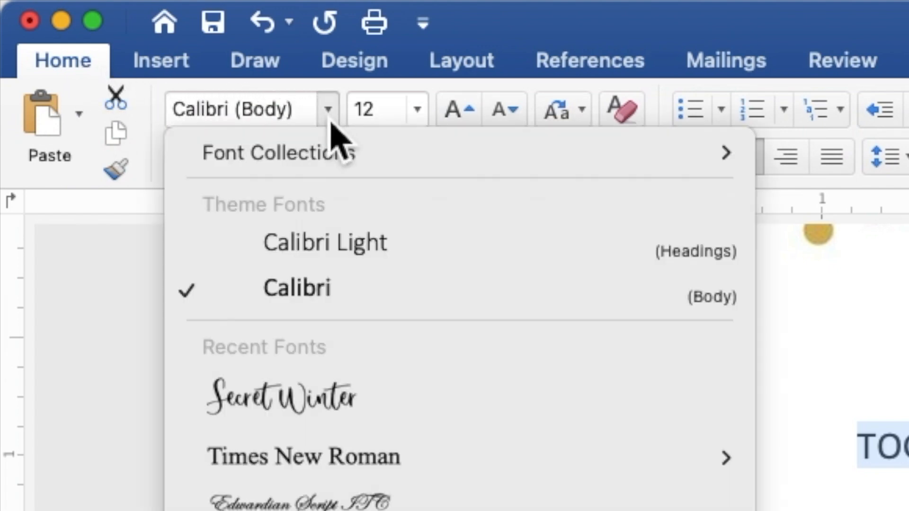
pyautogui.click(405, 456)
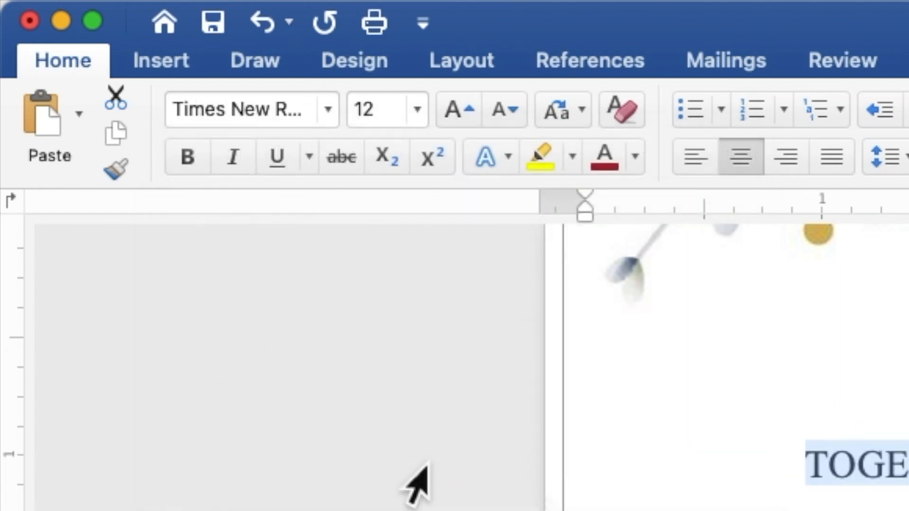
pyautogui.click(390, 119)
pyautogui.moveTo(390, 120); pyautogui.dragTo(361, 115)
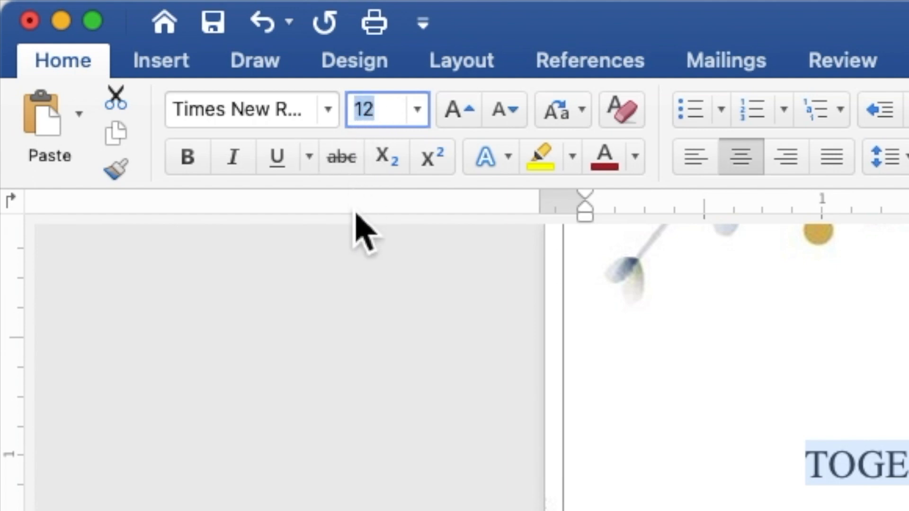
pyautogui.write('9')
pyautogui.press('Return')
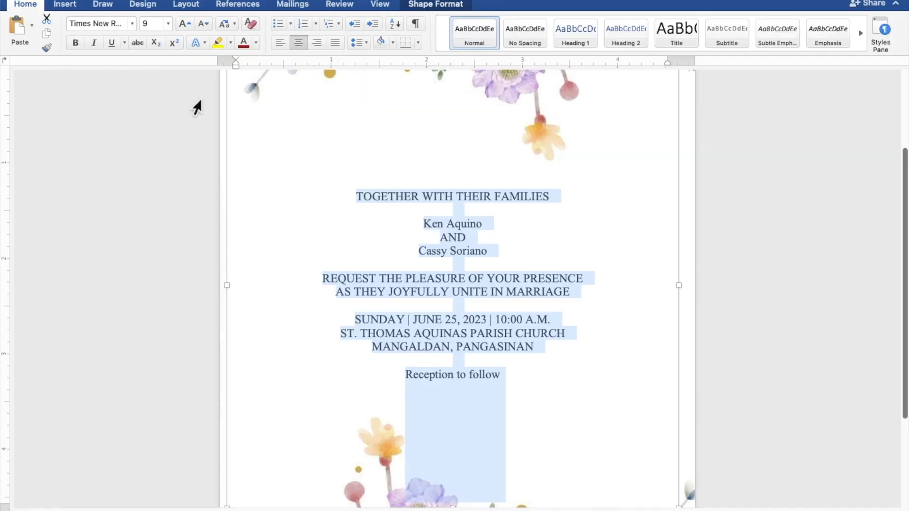
# Apply the Secret Winter font to both names and the 'Reception to follow' line
pyautogui.click(489, 224)
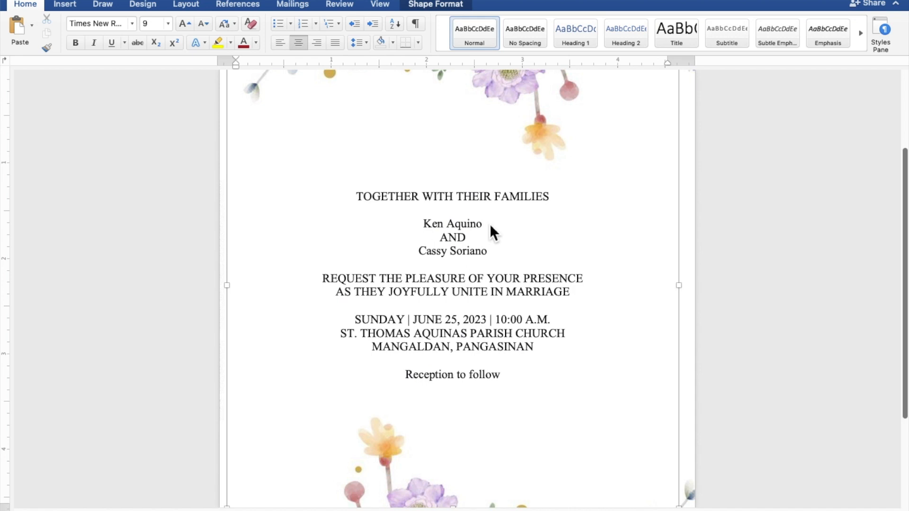
pyautogui.moveTo(487, 227); pyautogui.dragTo(434, 229)
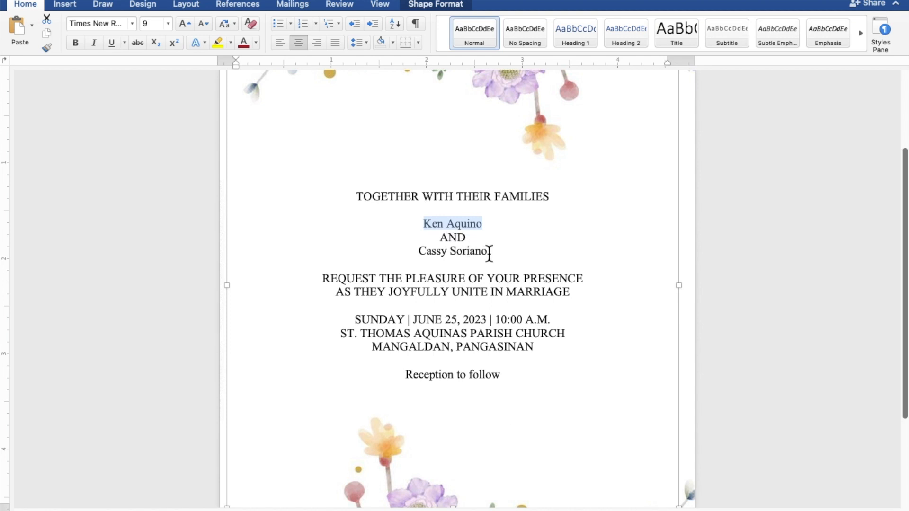
pyautogui.moveTo(489, 253); pyautogui.dragTo(435, 257)
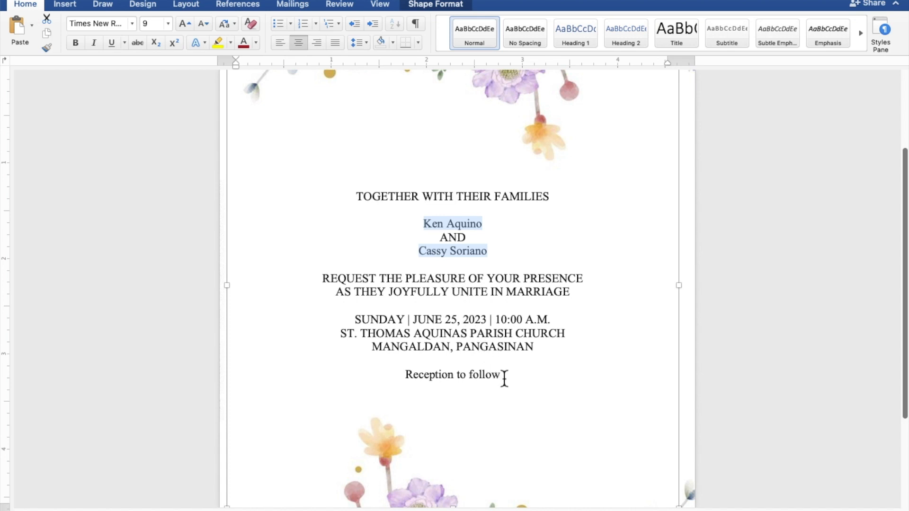
pyautogui.moveTo(502, 378); pyautogui.dragTo(448, 377)
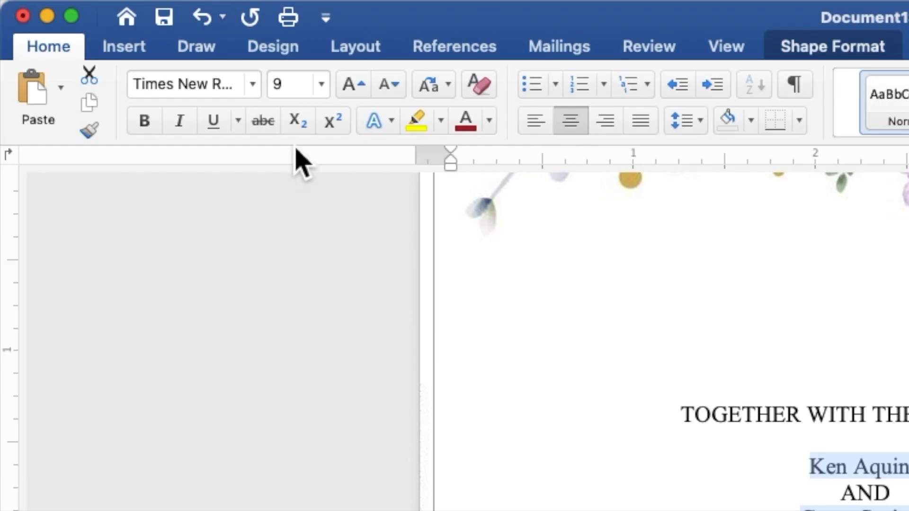
pyautogui.click(260, 91)
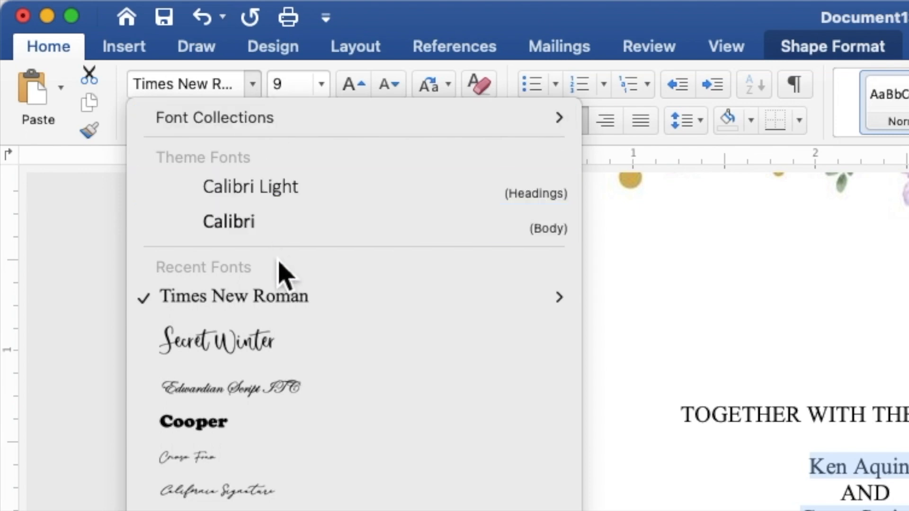
pyautogui.click(297, 366)
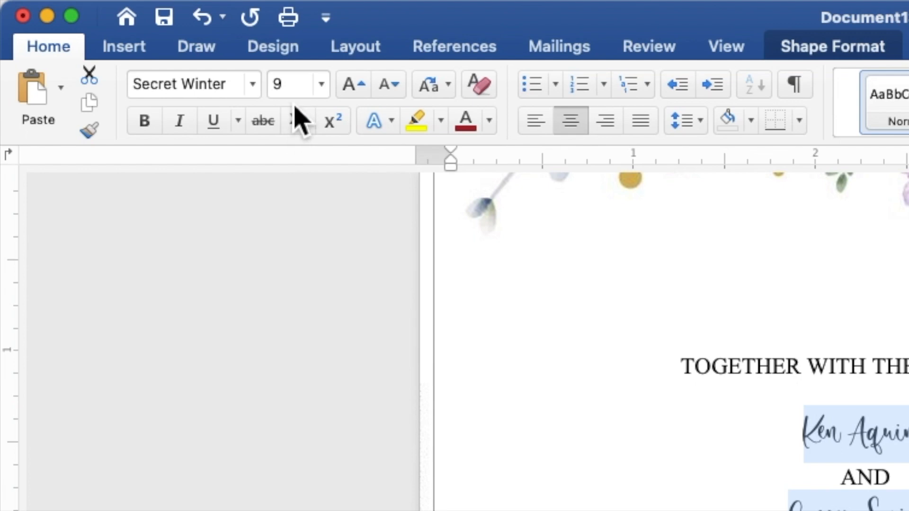
# Set those script lines to size 15 and colour them purple
pyautogui.click(285, 87)
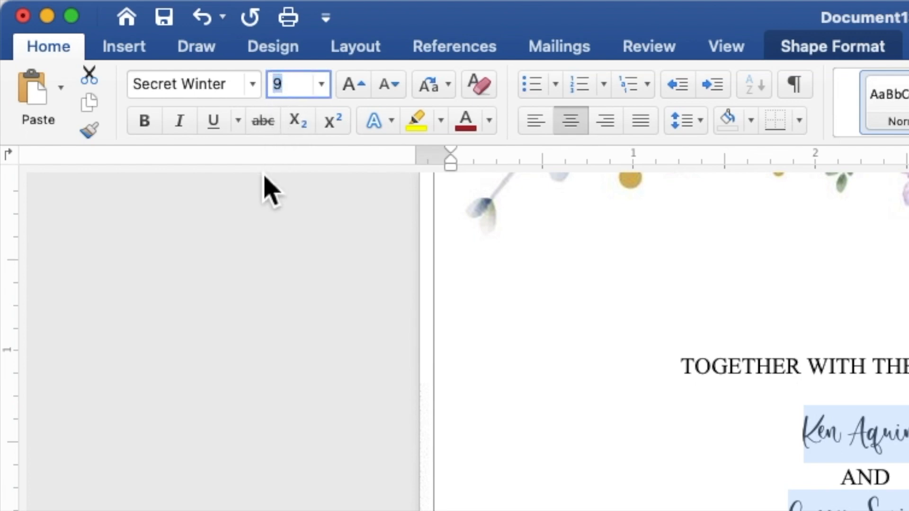
pyautogui.write('15')
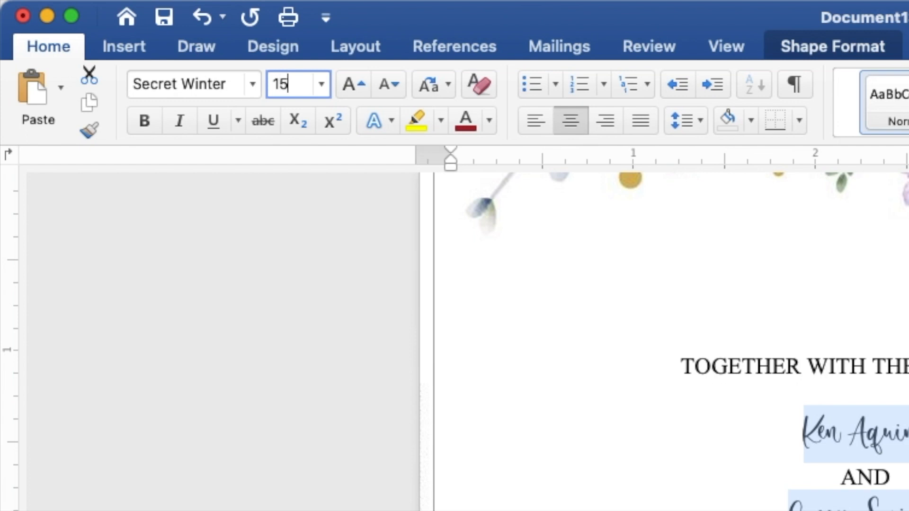
pyautogui.press('Return')
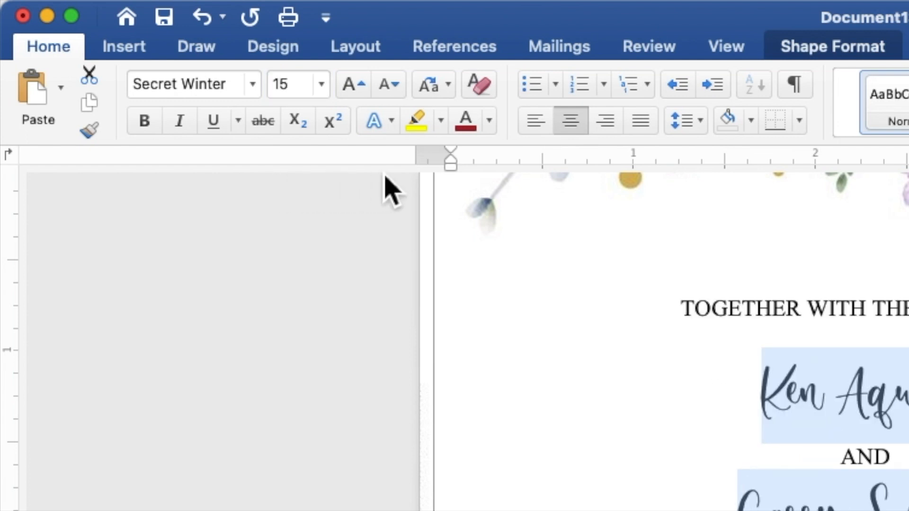
pyautogui.click(489, 124)
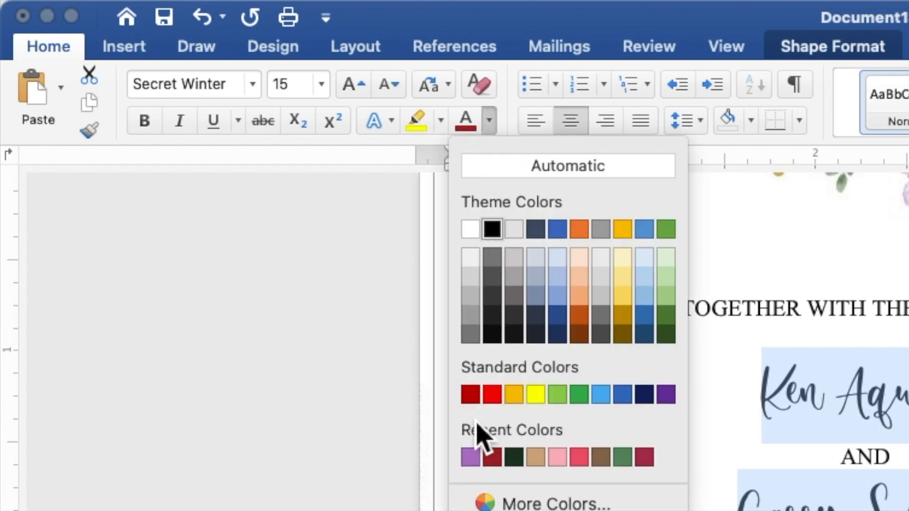
pyautogui.click(470, 458)
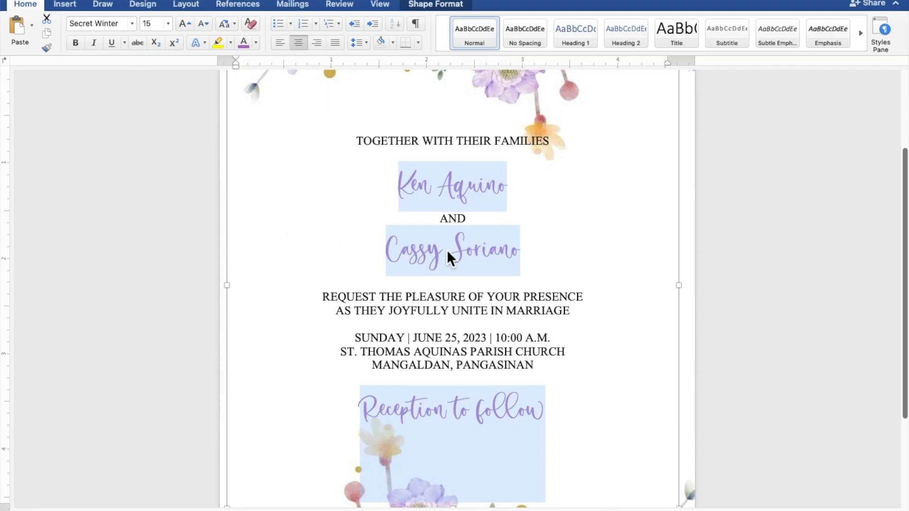
# Reselect the bride's and groom's name lines together
pyautogui.click(509, 251)
pyautogui.moveTo(524, 255); pyautogui.dragTo(416, 250)
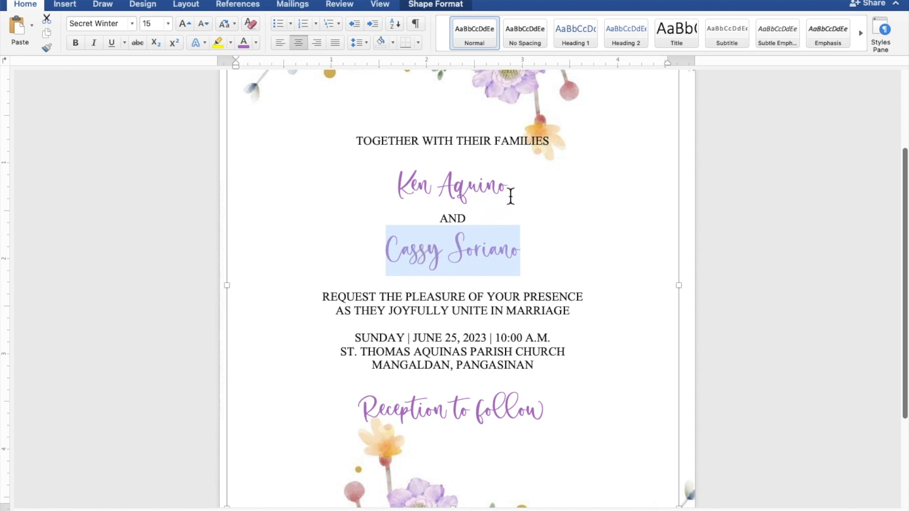
pyautogui.moveTo(512, 192); pyautogui.dragTo(417, 193)
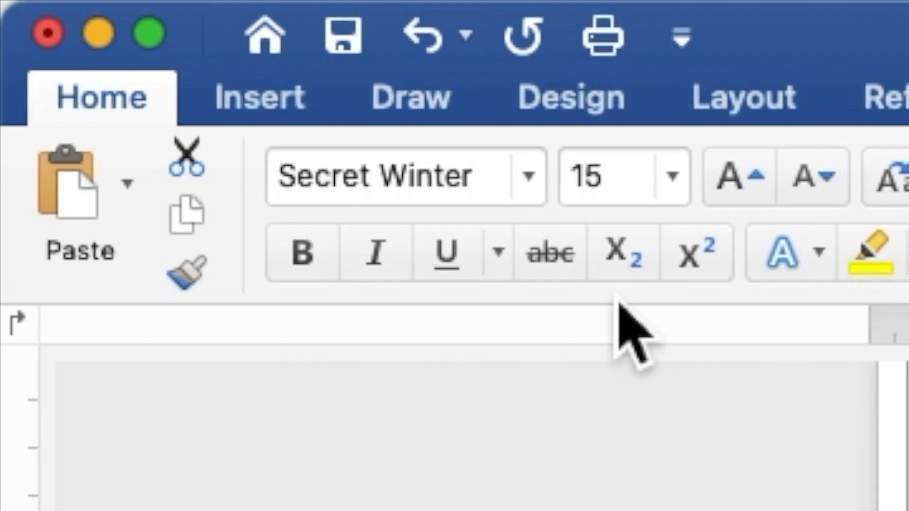
# Set the couple's two selected names to 25 pt font size
pyautogui.click(611, 196)
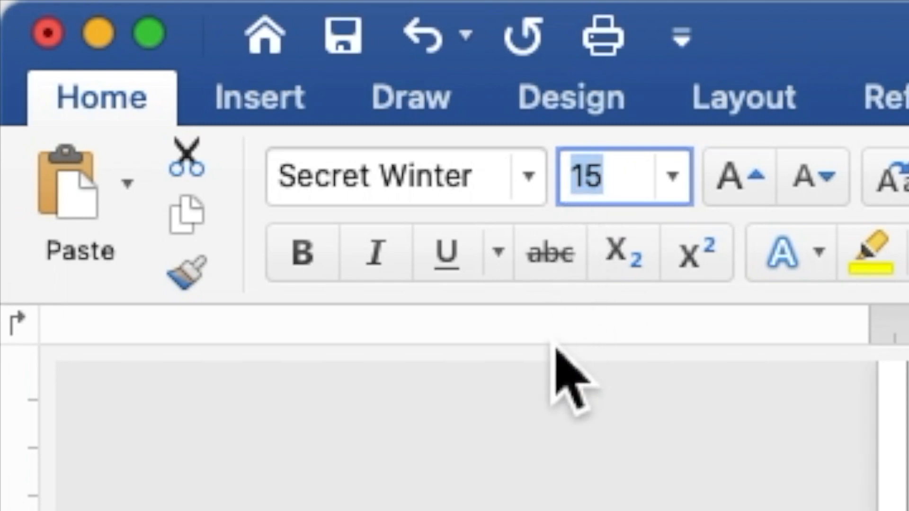
pyautogui.write('2')
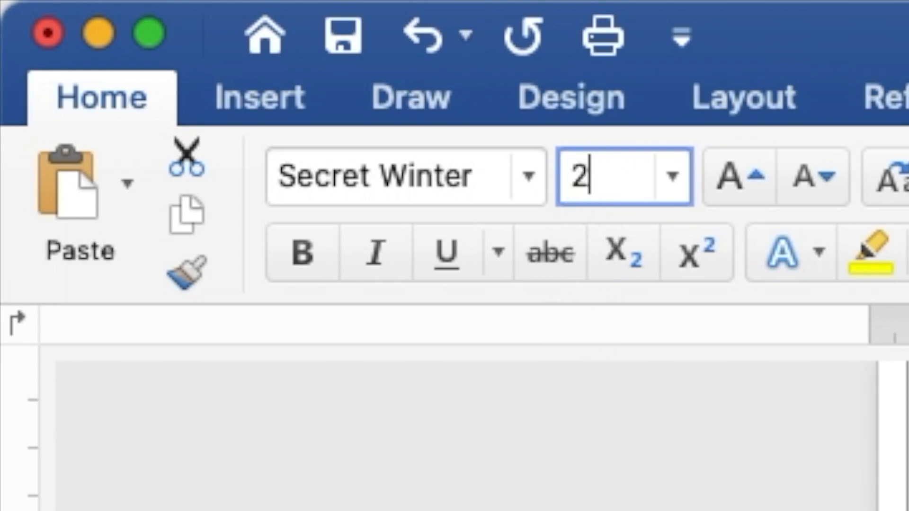
pyautogui.write('5')
pyautogui.press('Return')
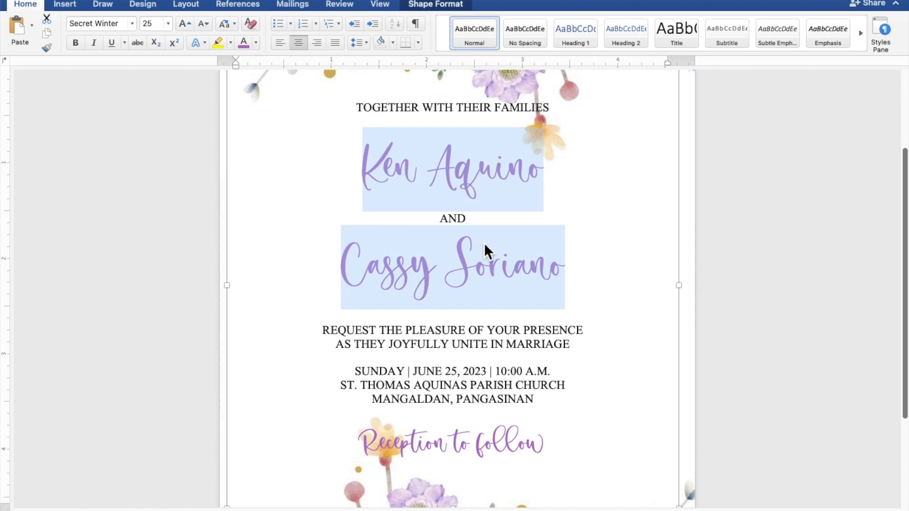
# Nudge the invitation text box two increments right to centre the wording on the floral page
pyautogui.scroll(-1, 483, 242)
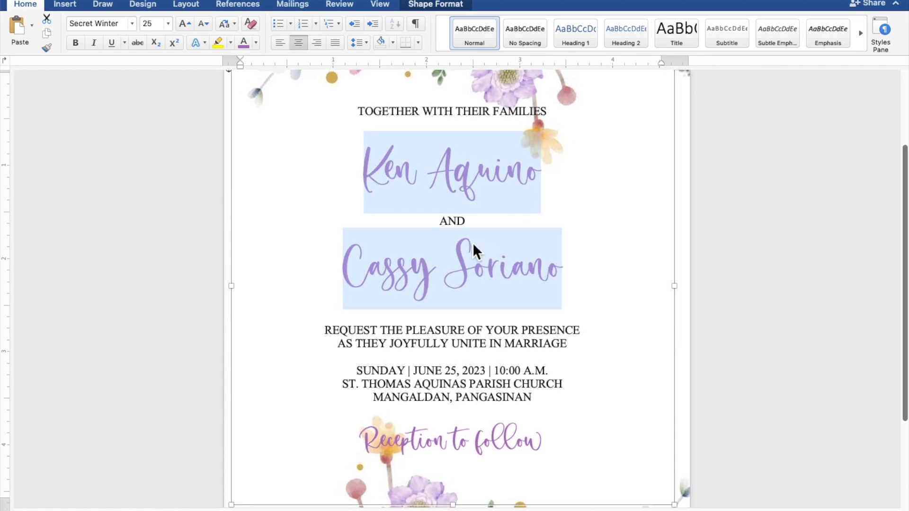
pyautogui.scroll(-5, 470, 245)
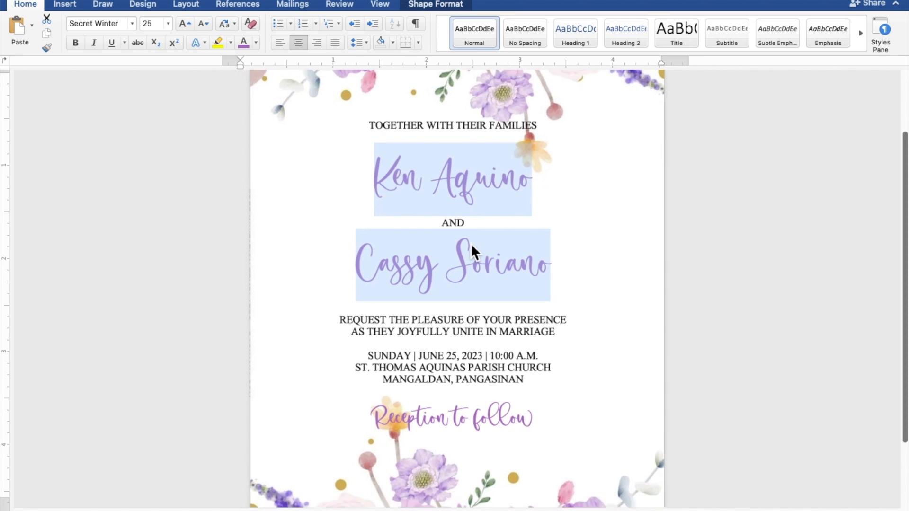
pyautogui.scroll(-3, 470, 243)
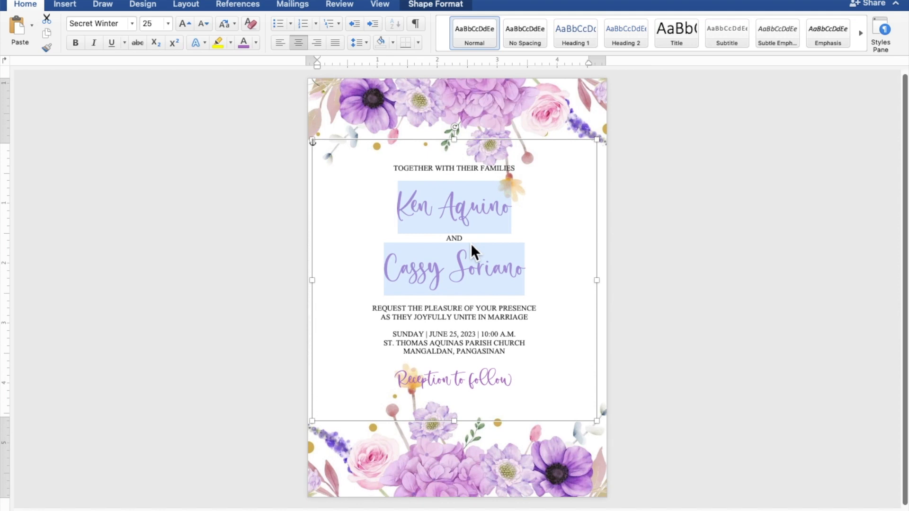
pyautogui.click(507, 146)
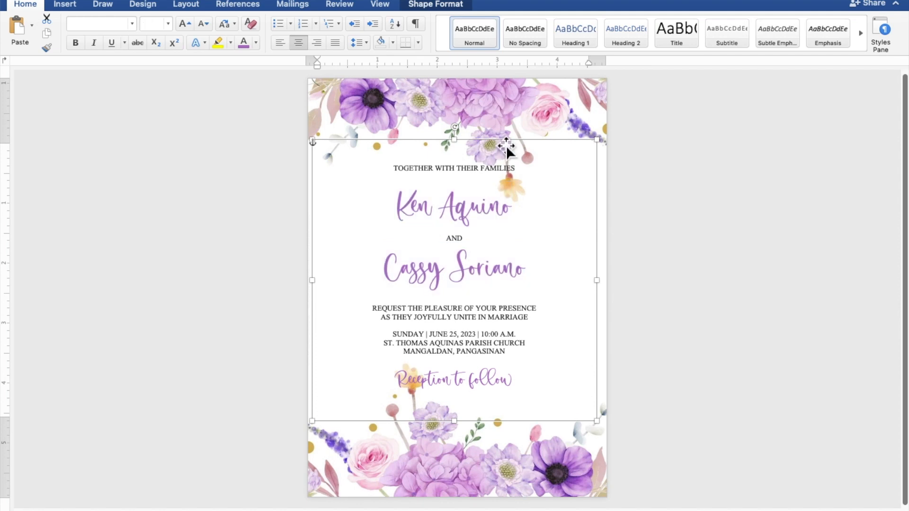
pyautogui.press('Right')
pyautogui.press('Right')
pyautogui.press('Right')
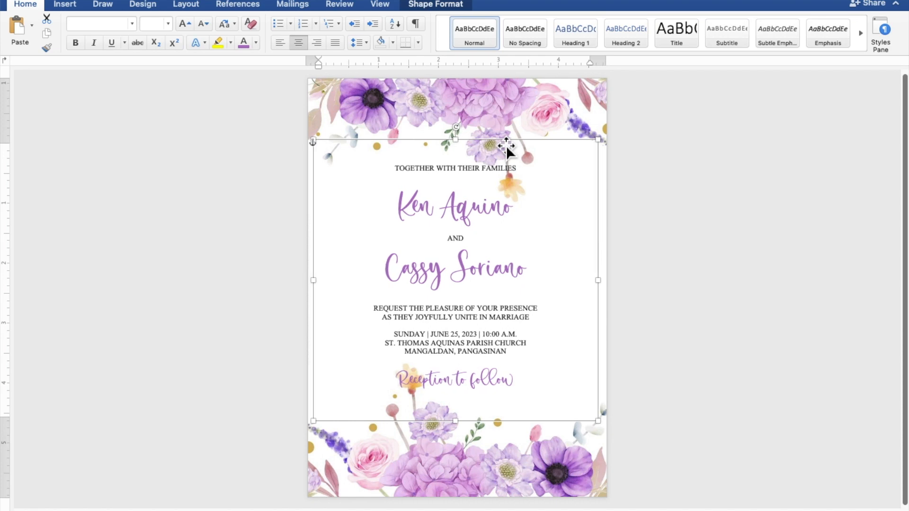
pyautogui.press('Right')
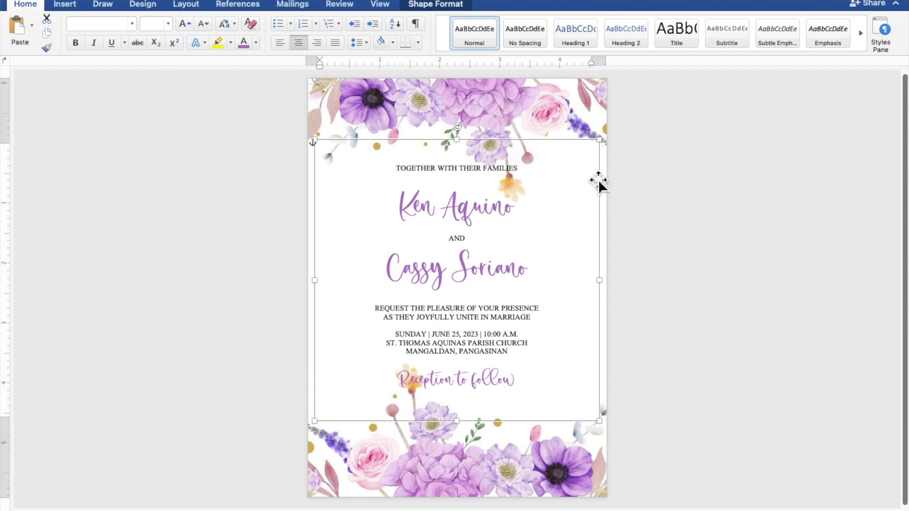
pyautogui.click(715, 210)
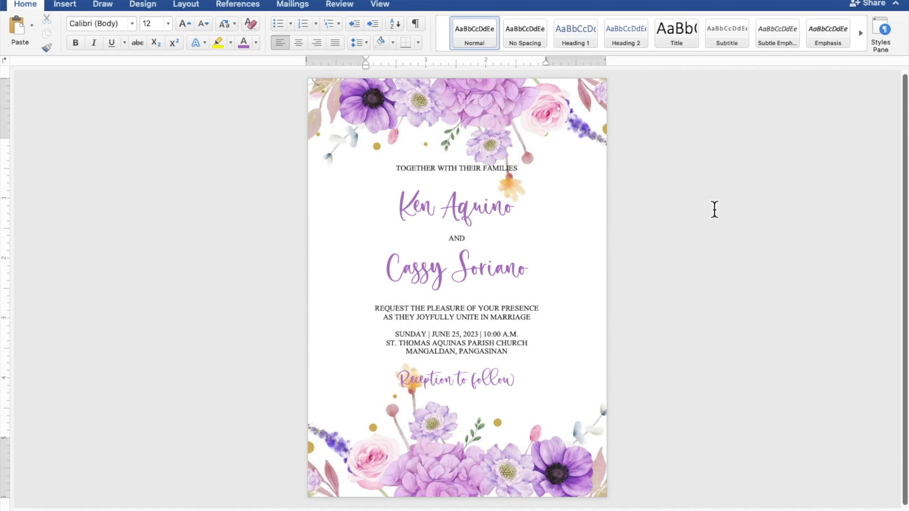